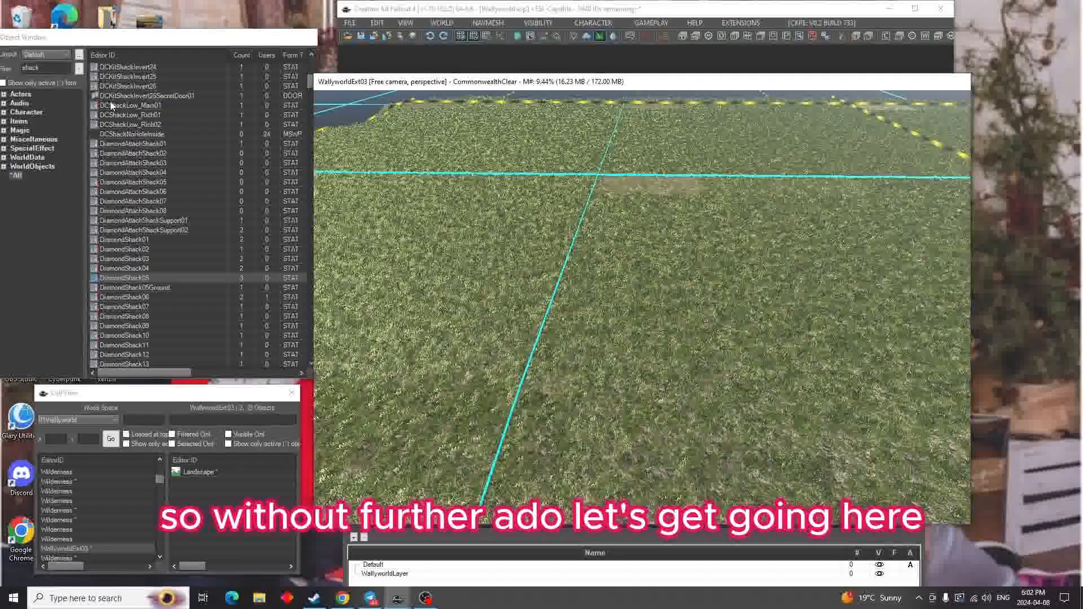
Move the object list fully into view and filter the objects by "wall"
{"action": "left_click_drag", "start_coordinate": [132, 39], "coordinate": [159, 15]}
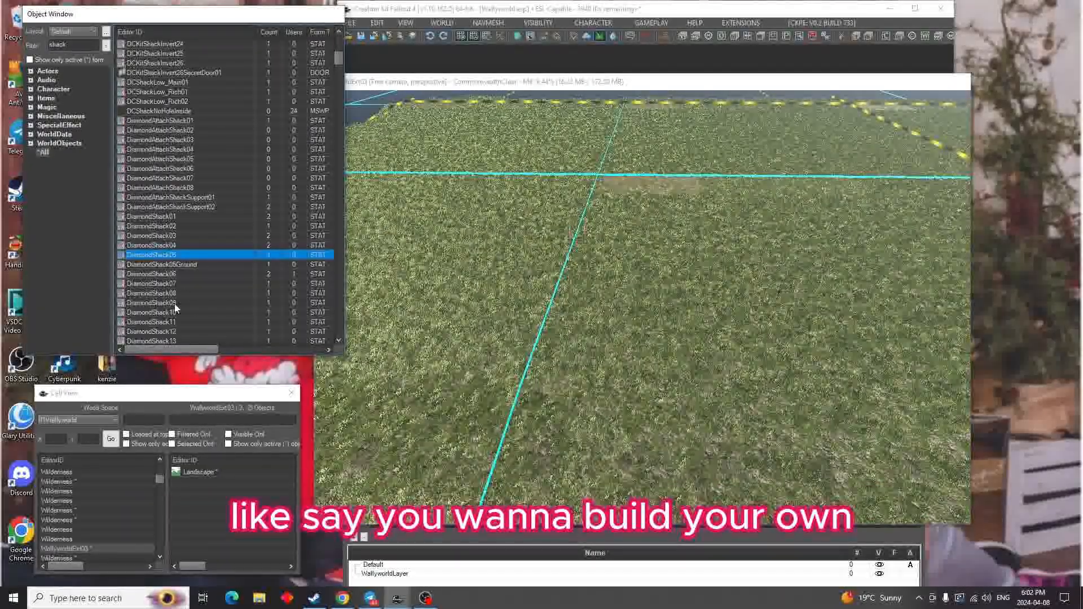
{"action": "left_click", "coordinate": [163, 294]}
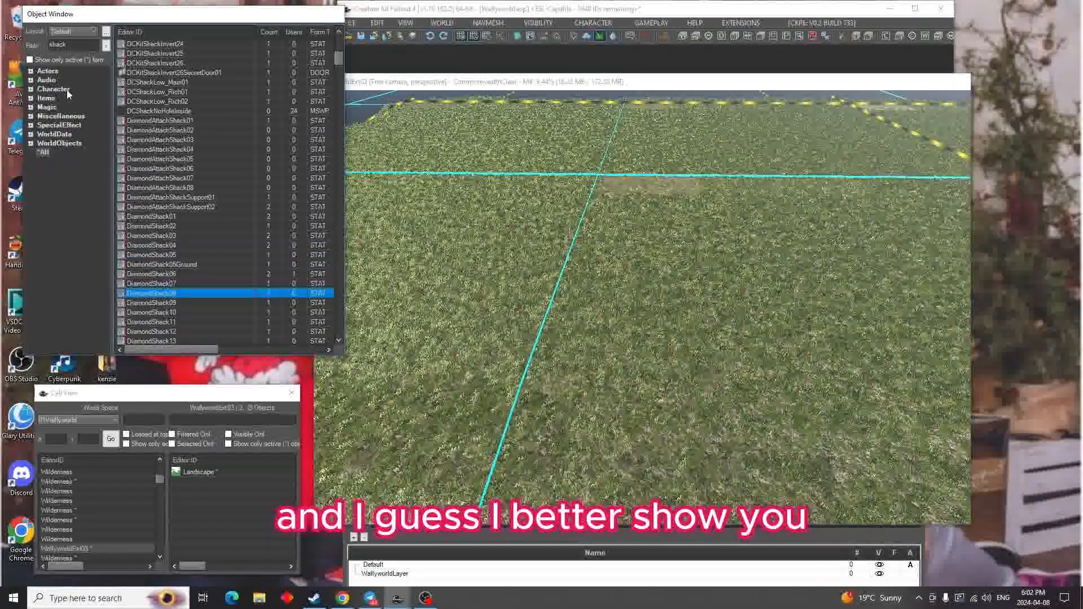
{"action": "double_click", "coordinate": [74, 45]}
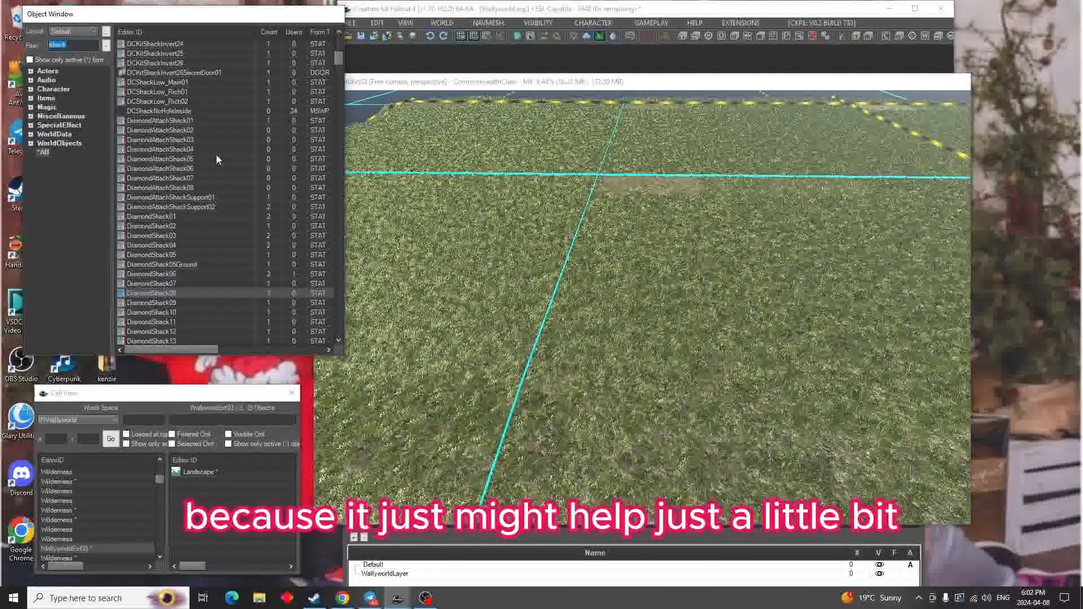
{"action": "type", "text": "wall"}
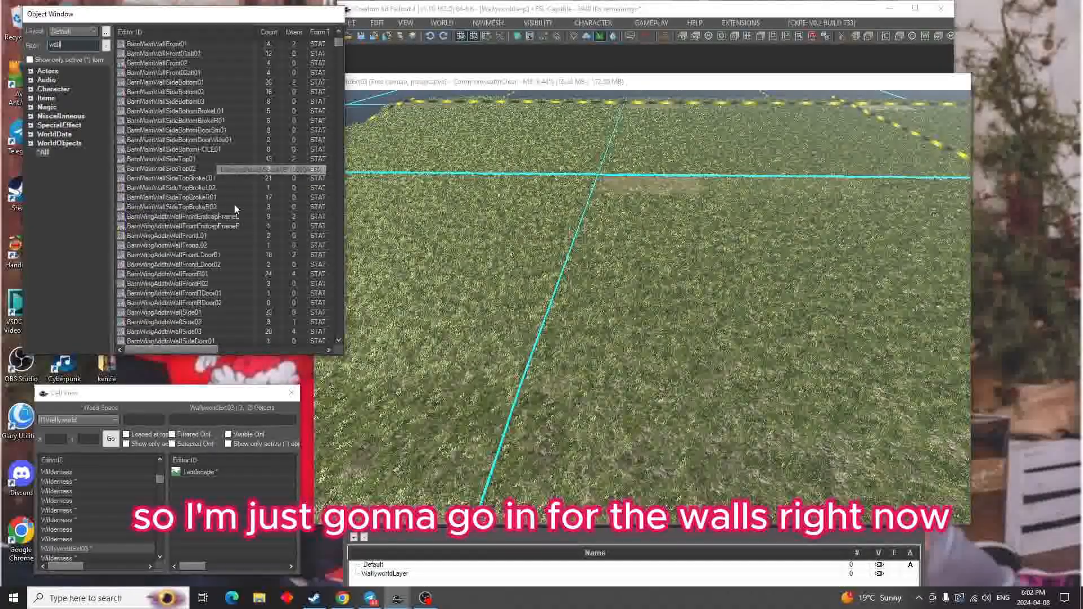
Place the BldBrickBgWall09 brick wall on the grass in the WallyworldExt03 cell
{"action": "scroll", "coordinate": [226, 230], "scroll_direction": "down", "scroll_amount": 4}
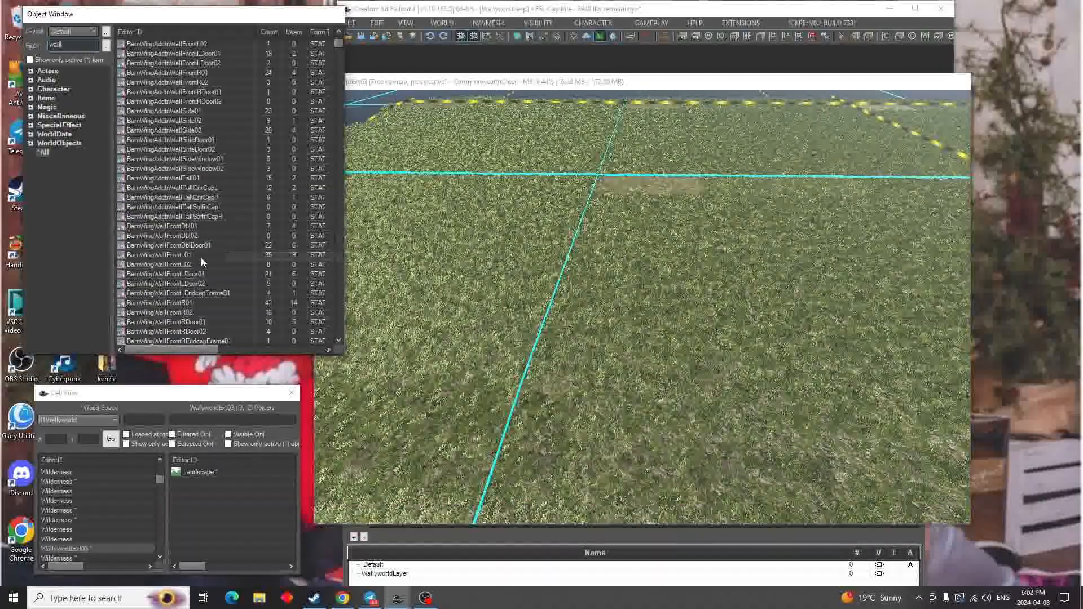
{"action": "scroll", "coordinate": [194, 246], "scroll_direction": "down", "scroll_amount": 15}
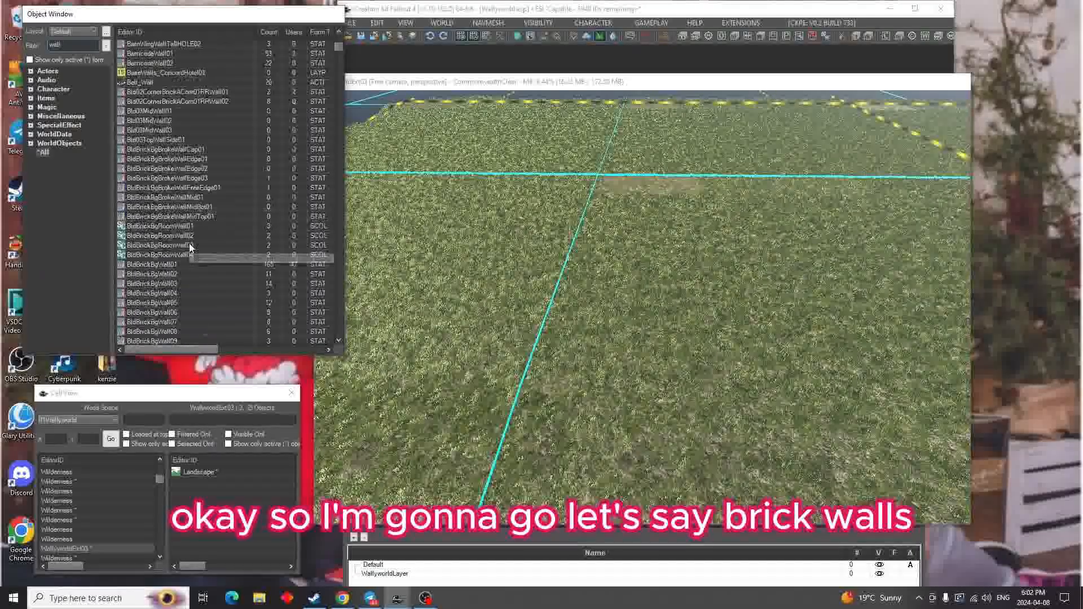
{"action": "scroll", "coordinate": [189, 244], "scroll_direction": "down", "scroll_amount": 2}
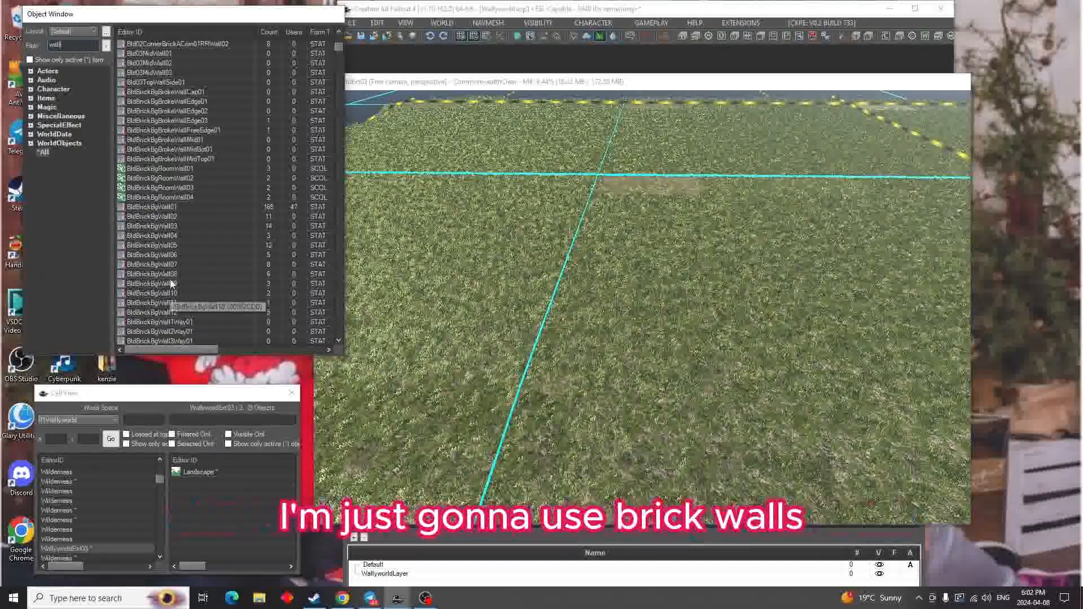
{"action": "left_click_drag", "start_coordinate": [169, 288], "coordinate": [446, 268]}
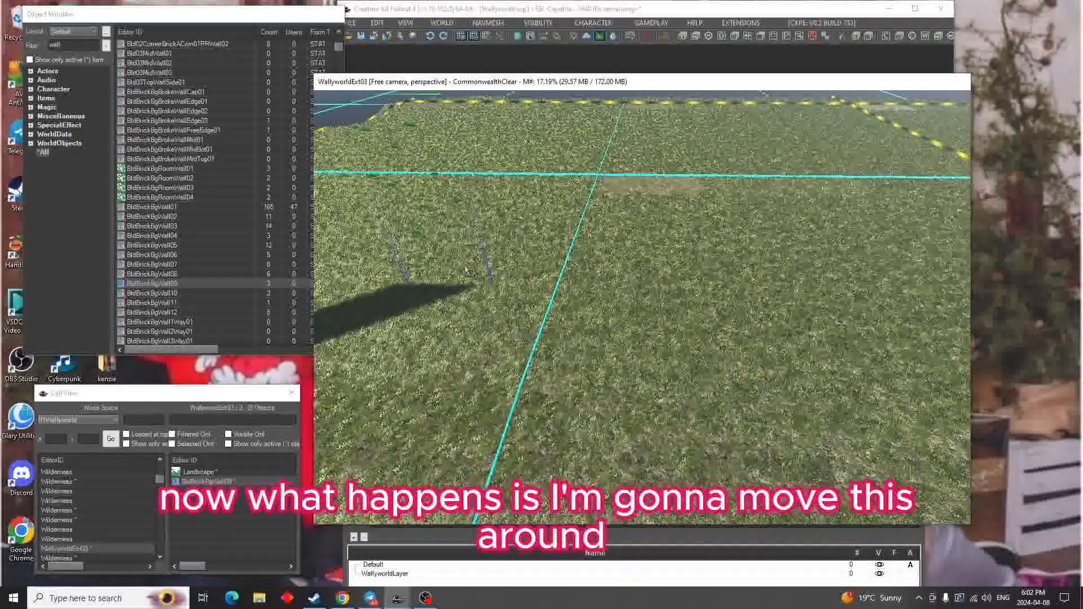
{"action": "middle_click_drag", "start_coordinate": [465, 272], "coordinate": [554, 260], "text": "shift"}
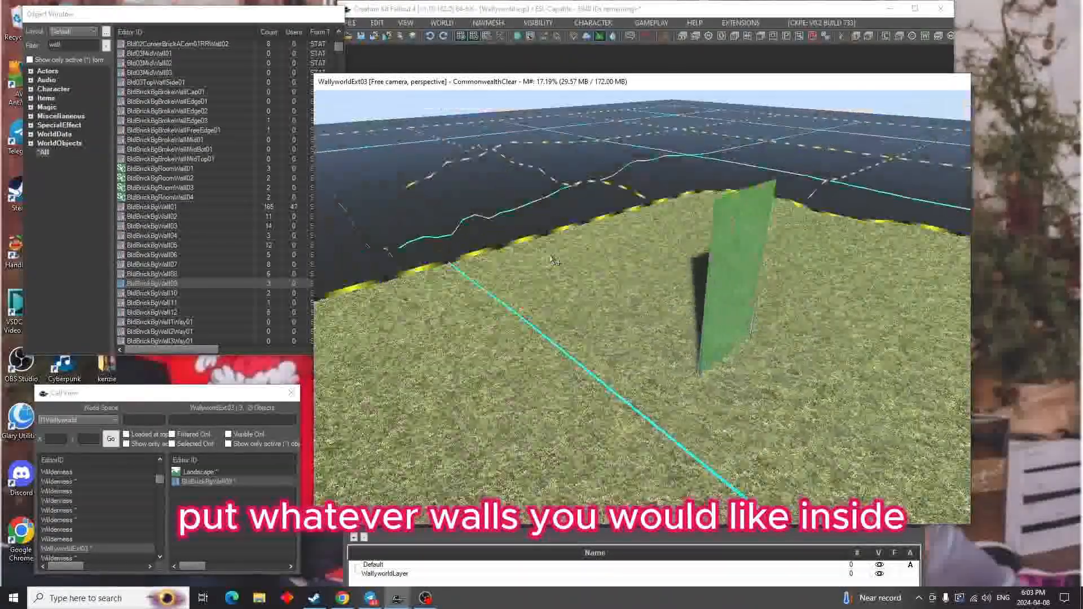
{"action": "right_click", "coordinate": [730, 280]}
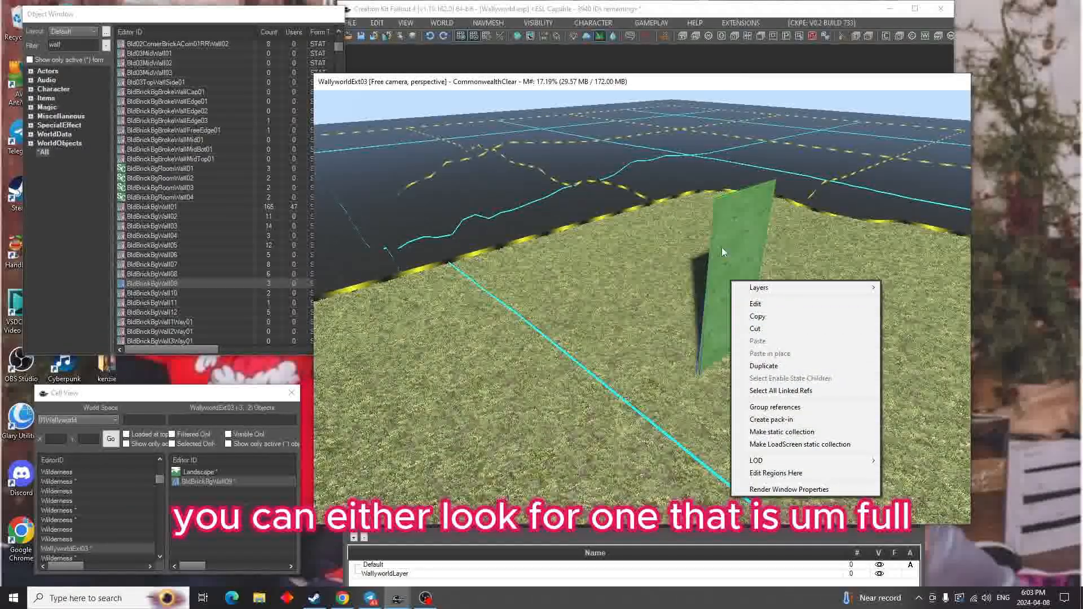
{"action": "left_click", "coordinate": [651, 357]}
{"action": "scroll", "coordinate": [209, 299], "scroll_direction": "down", "scroll_amount": 10}
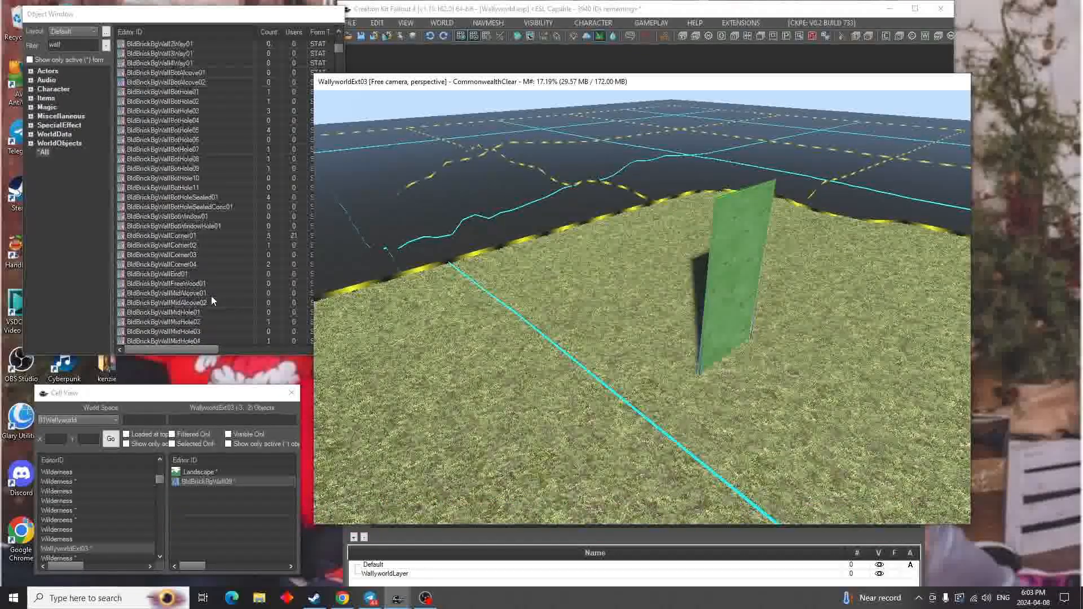
{"action": "scroll", "coordinate": [213, 301], "scroll_direction": "down", "scroll_amount": 15}
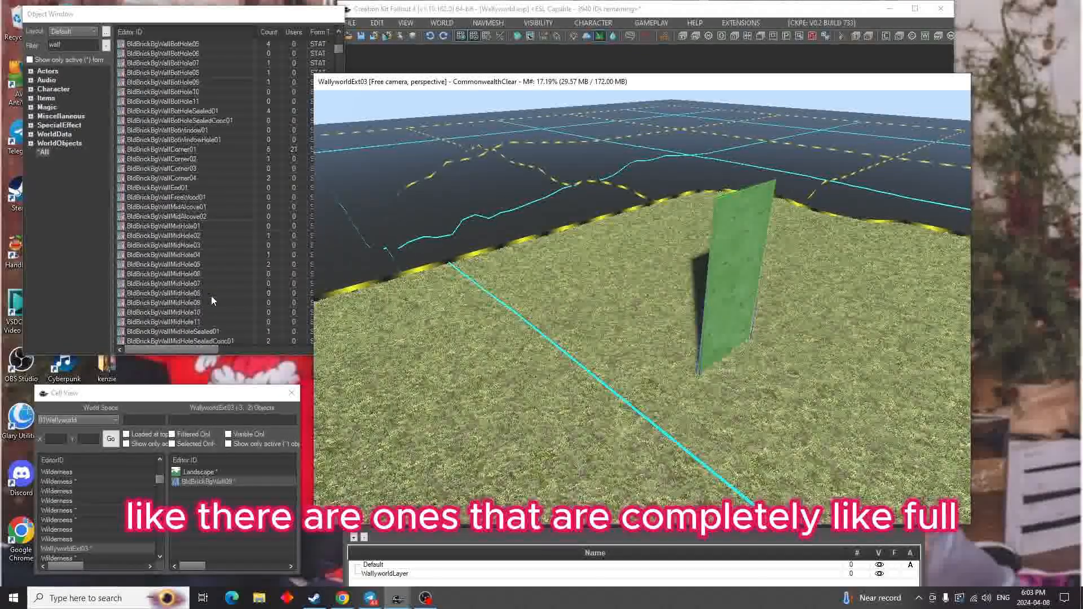
{"action": "scroll", "coordinate": [212, 300], "scroll_direction": "down", "scroll_amount": 1}
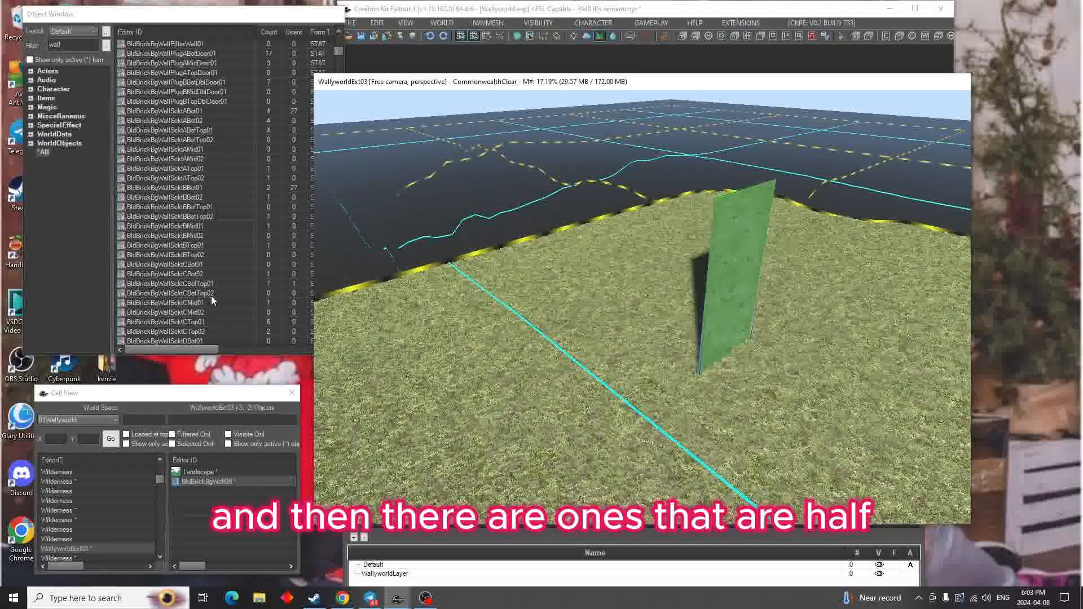
Duplicate the brick wall and set the rotated copy back to back against the original
{"action": "right_click", "coordinate": [720, 291]}
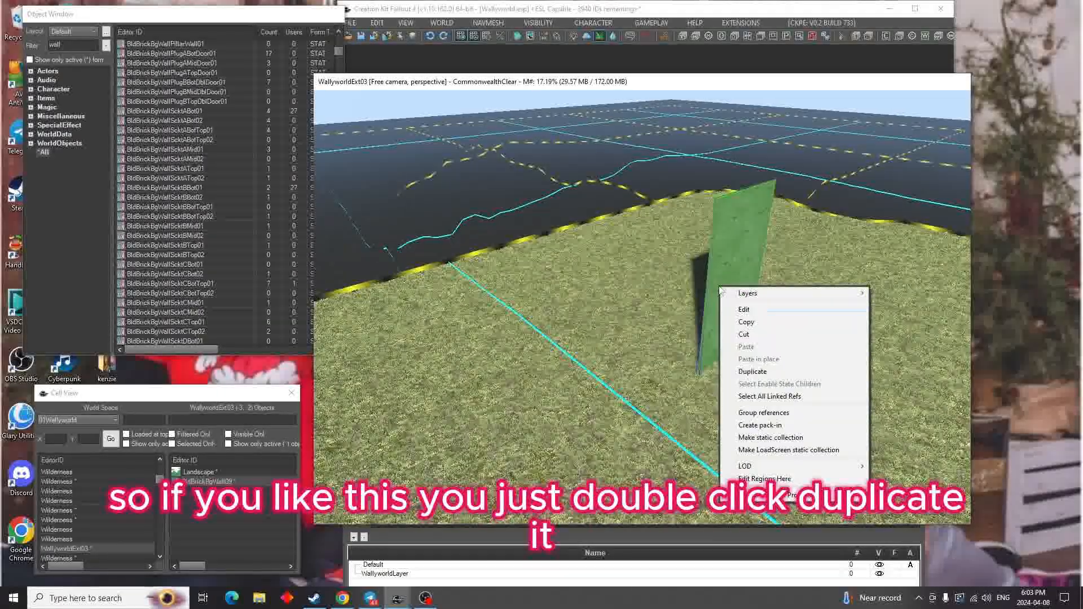
{"action": "left_click", "coordinate": [750, 372]}
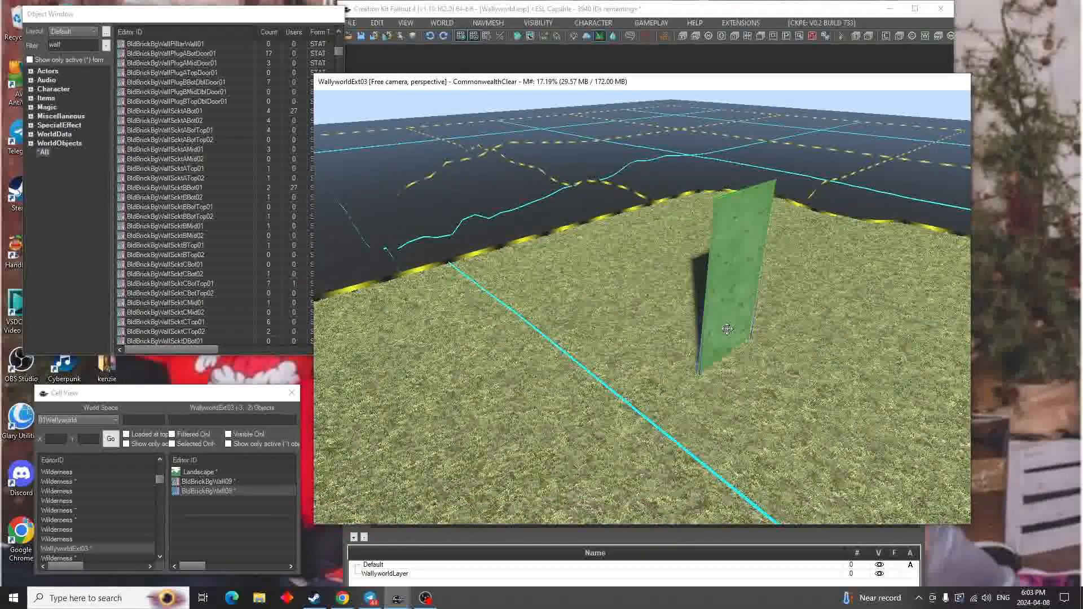
{"action": "key", "text": "w"}
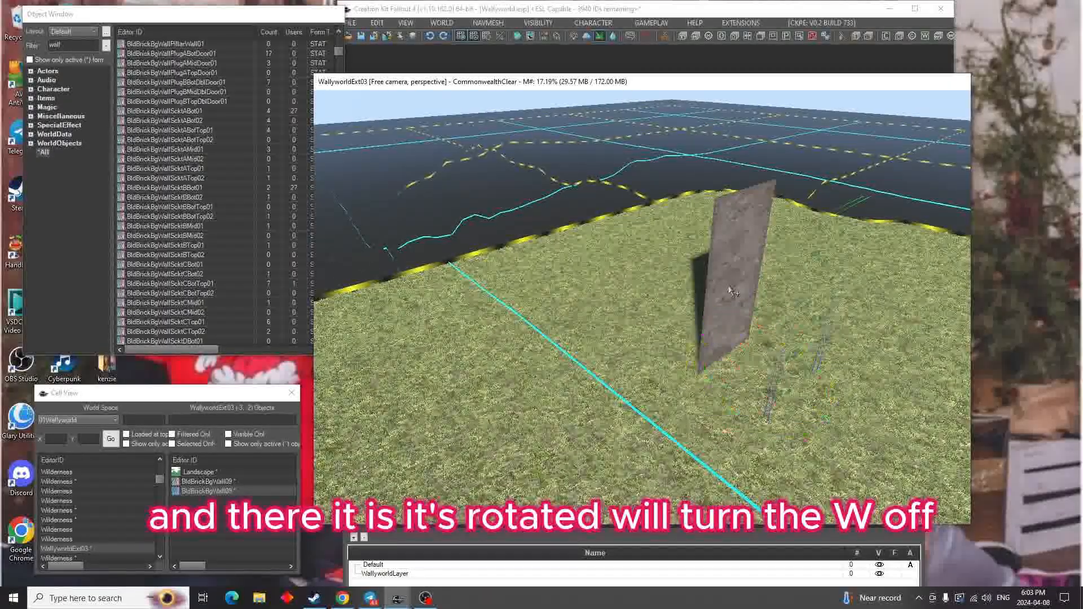
{"action": "middle_click_drag", "start_coordinate": [730, 291], "coordinate": [836, 292], "text": "shift"}
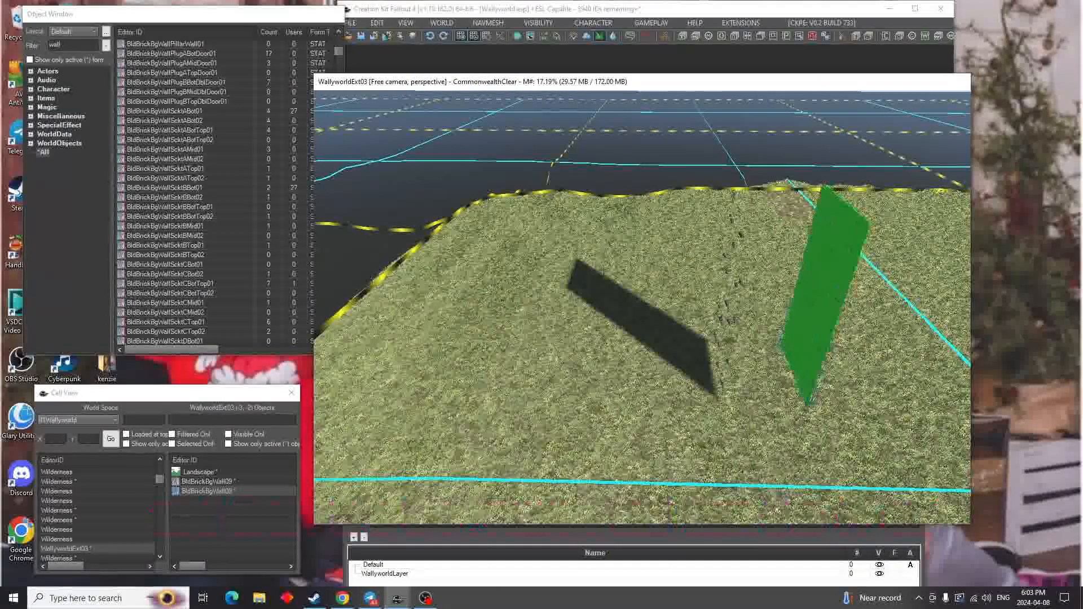
{"action": "left_click_drag", "start_coordinate": [765, 292], "coordinate": [726, 292]}
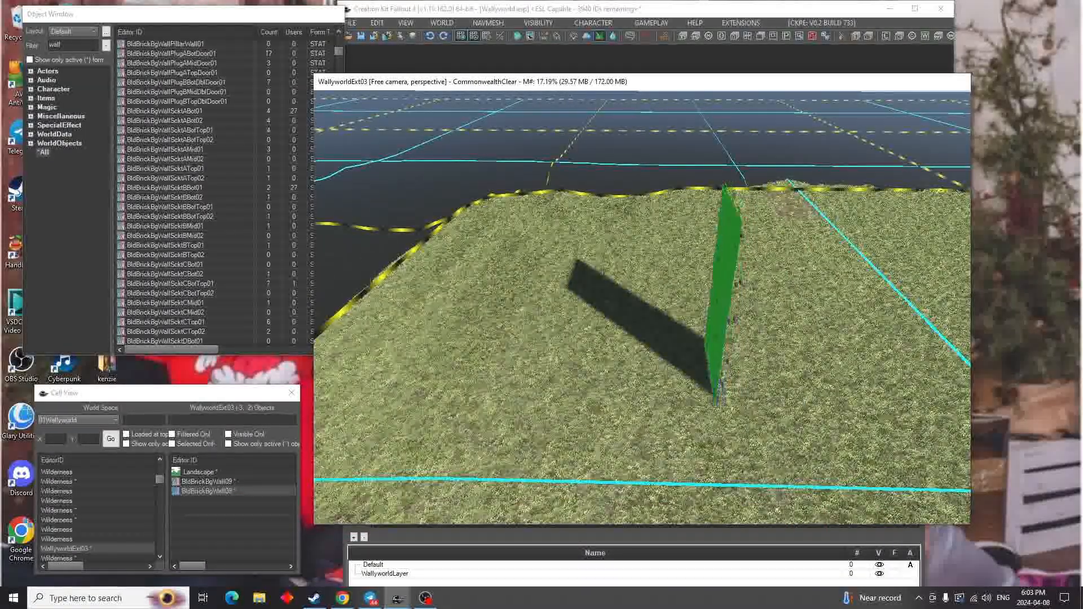
{"action": "middle_click_drag", "start_coordinate": [729, 288], "coordinate": [856, 290], "text": "shift"}
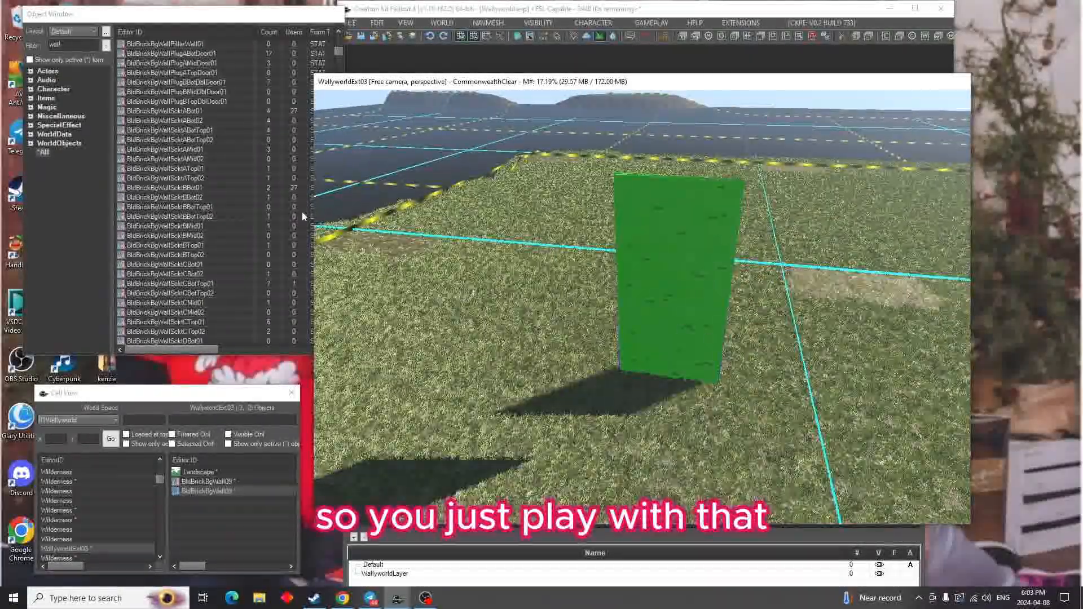
Filter the objects by "floor" and place Dlc03BarnFloorMesh02 on the ground in front of the double wall
{"action": "left_click", "coordinate": [102, 80]}
{"action": "type", "text": "floor"}
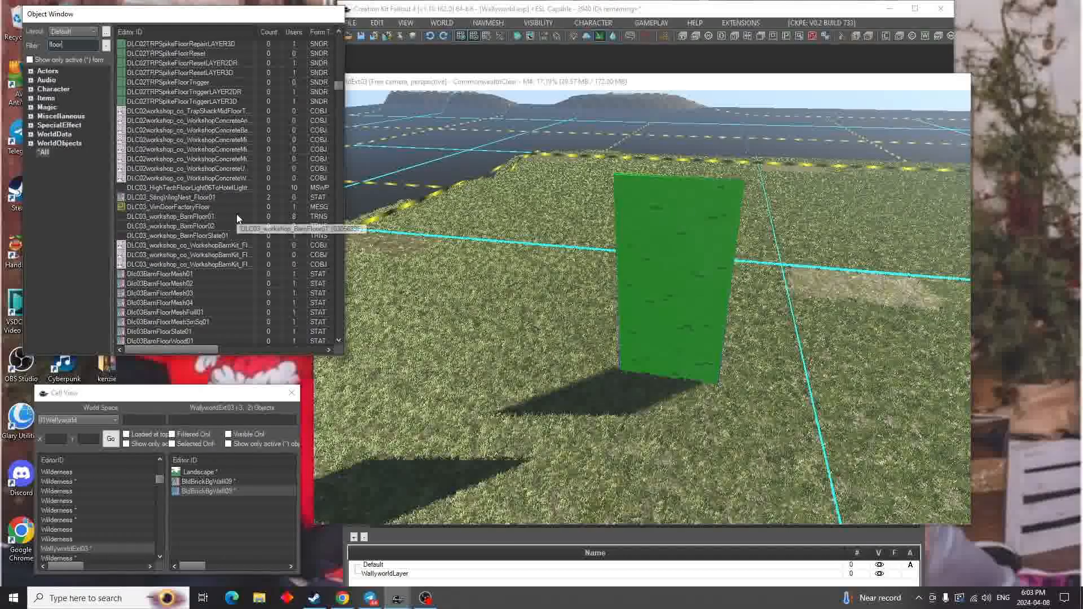
{"action": "scroll", "coordinate": [220, 237], "scroll_direction": "down", "scroll_amount": 1}
{"action": "left_click_drag", "start_coordinate": [187, 260], "coordinate": [356, 345]}
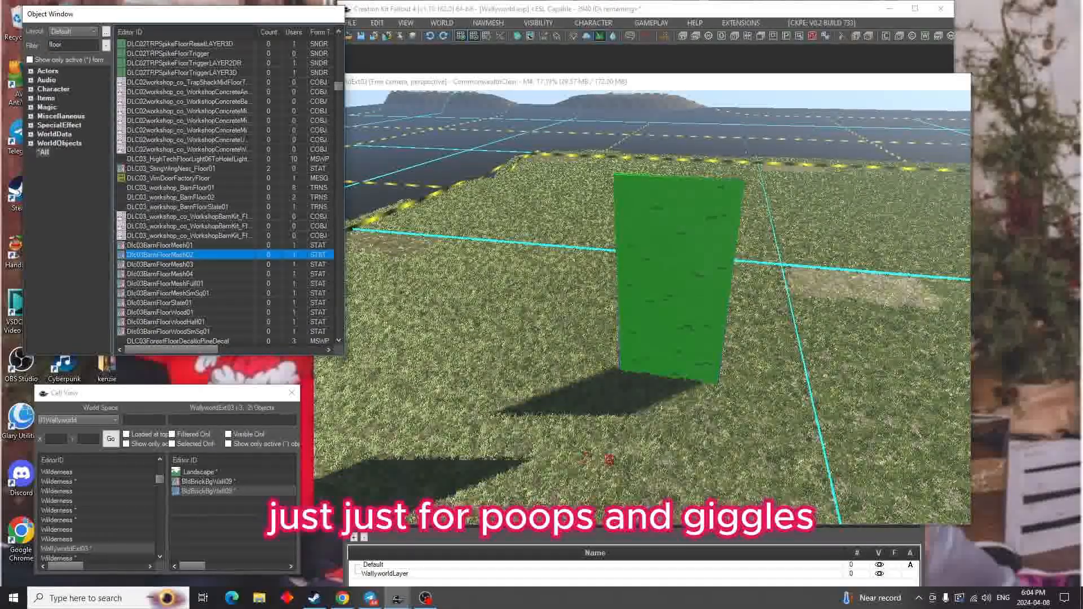
{"action": "left_click_drag", "start_coordinate": [609, 459], "coordinate": [608, 450]}
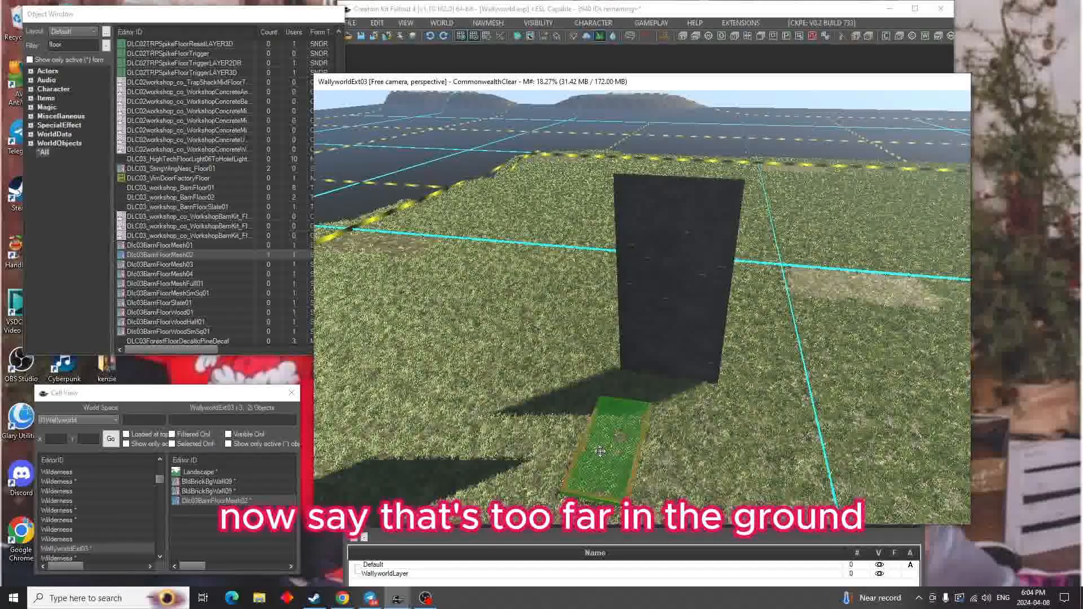
{"action": "left_click_drag", "start_coordinate": [610, 460], "coordinate": [670, 420]}
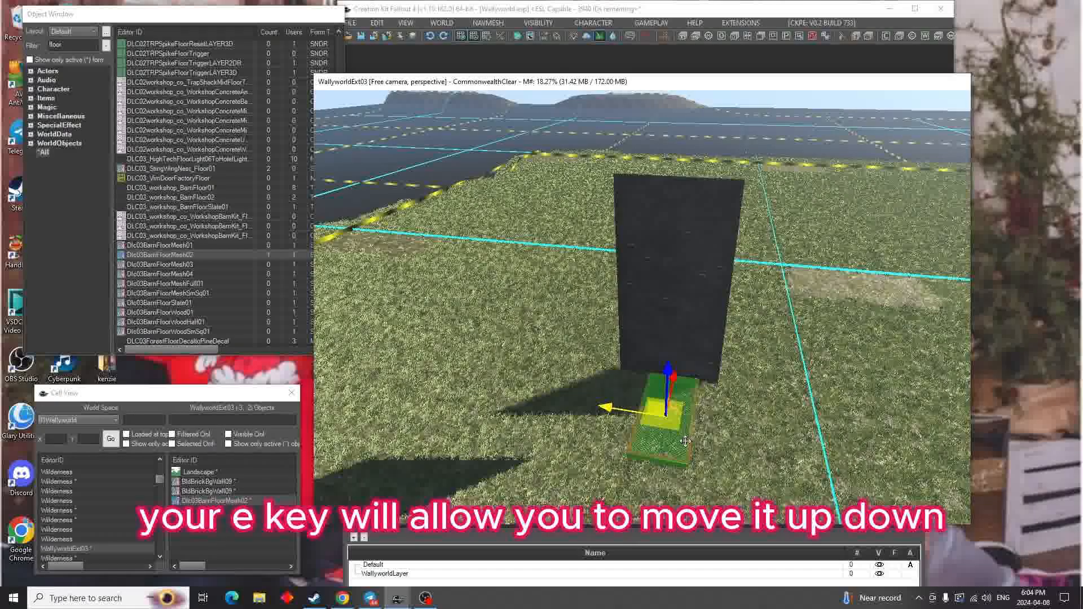
Raise the floor mesh above the ground and shift it along its axes to line up with the wall's base
{"action": "left_click_drag", "start_coordinate": [669, 353], "coordinate": [665, 397]}
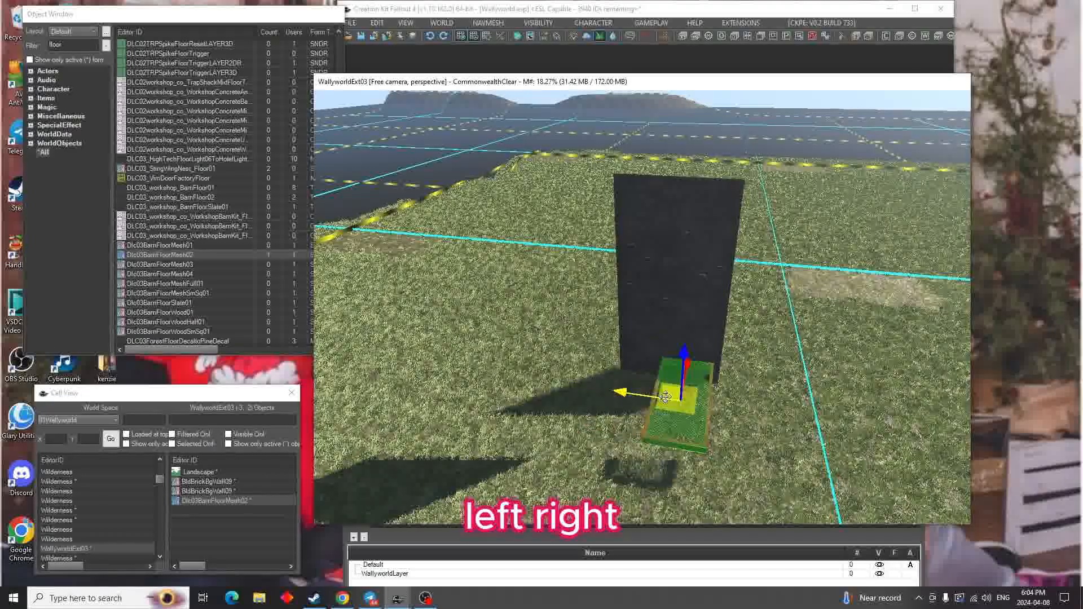
{"action": "middle_click_drag", "start_coordinate": [709, 385], "coordinate": [727, 437], "text": "shift"}
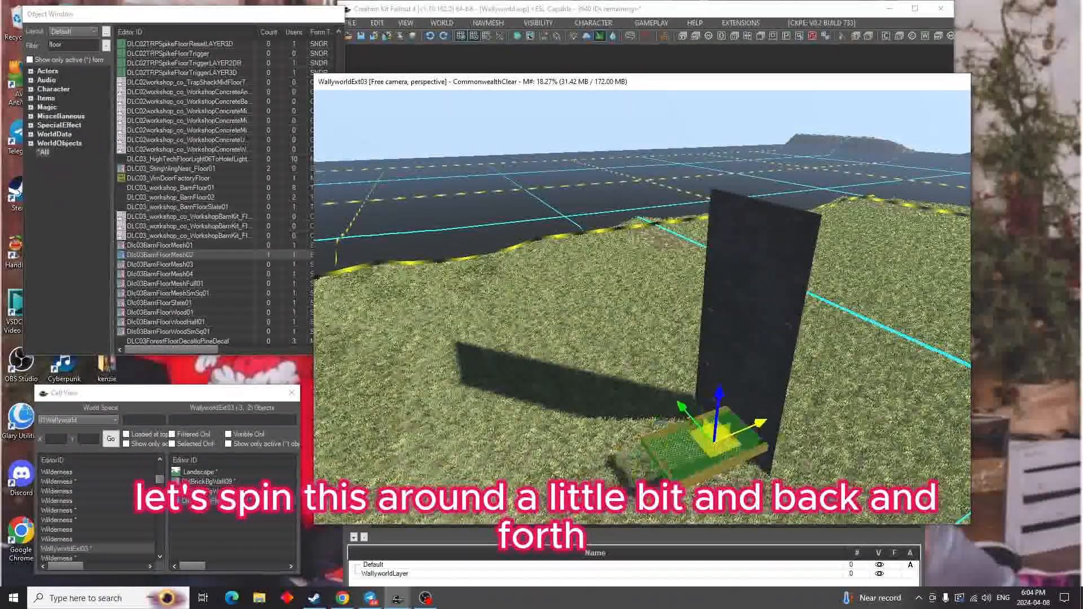
{"action": "left_click_drag", "start_coordinate": [728, 437], "coordinate": [705, 438]}
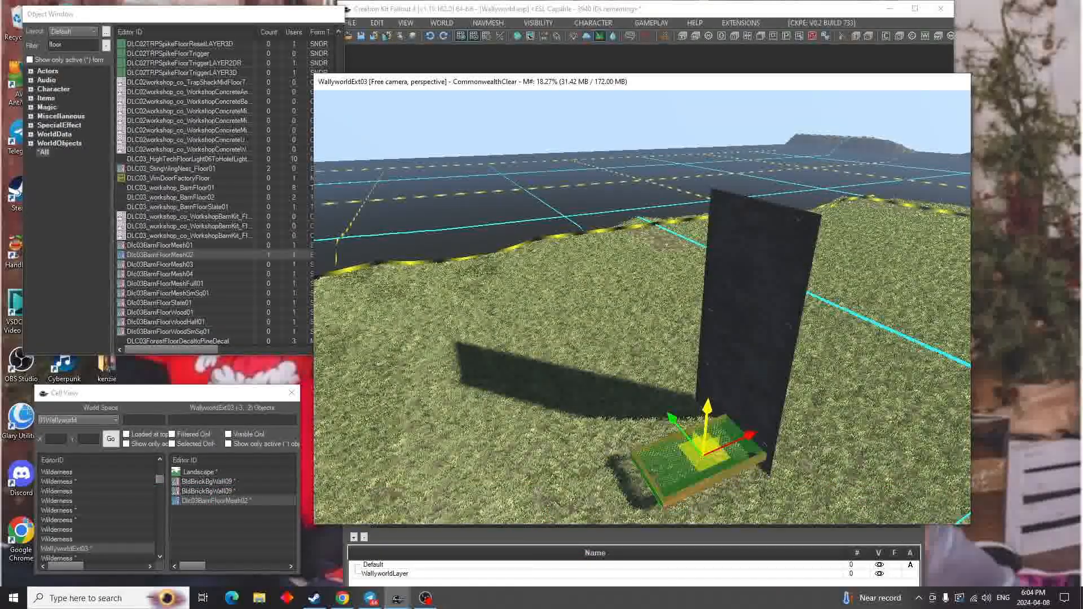
{"action": "middle_click_drag", "start_coordinate": [707, 418], "coordinate": [800, 443], "text": "shift"}
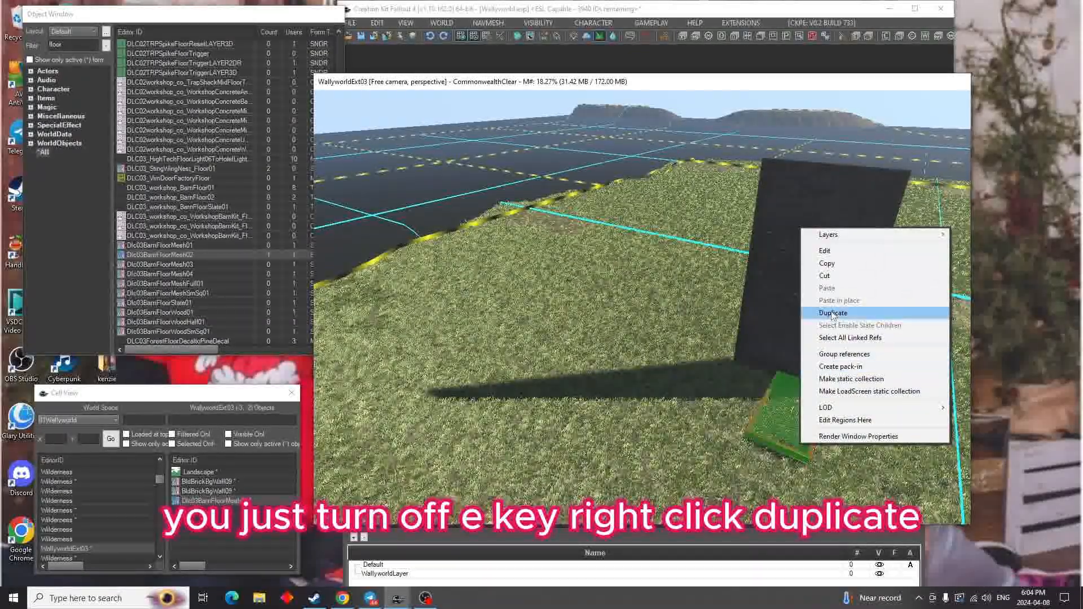
Duplicate the floor mesh and snap the copy edge to edge beside the original along the wall
{"action": "left_click", "coordinate": [832, 314]}
{"action": "left_click_drag", "start_coordinate": [790, 418], "coordinate": [765, 411]}
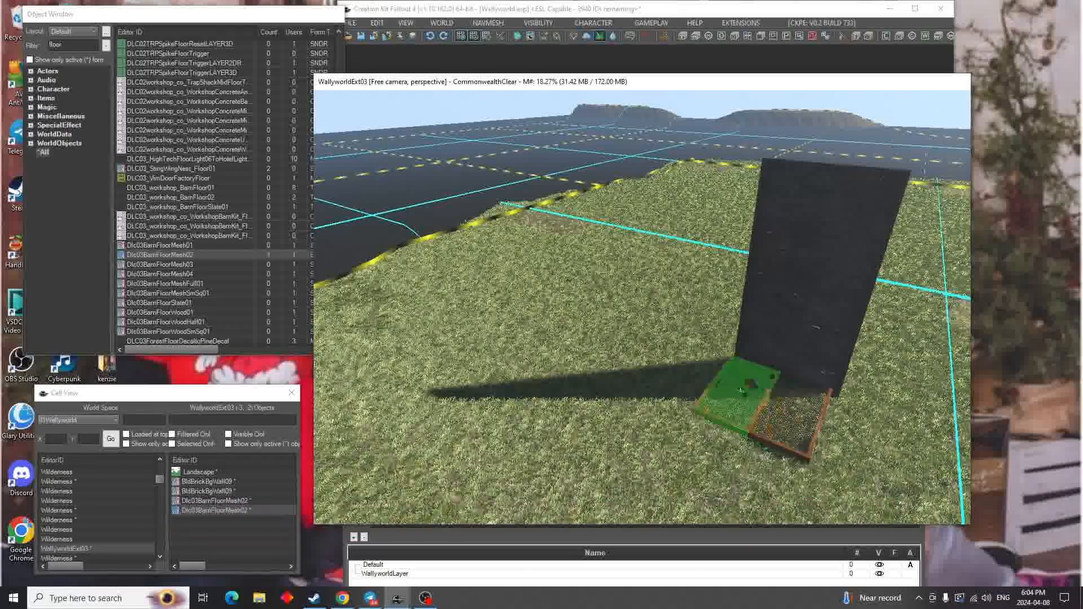
{"action": "mouse_move", "coordinate": [765, 423]}
{"action": "middle_mouse_down"}
{"action": "mouse_move", "coordinate": [903, 443]}
{"action": "mouse_move", "coordinate": [778, 434]}
{"action": "middle_mouse_up"}
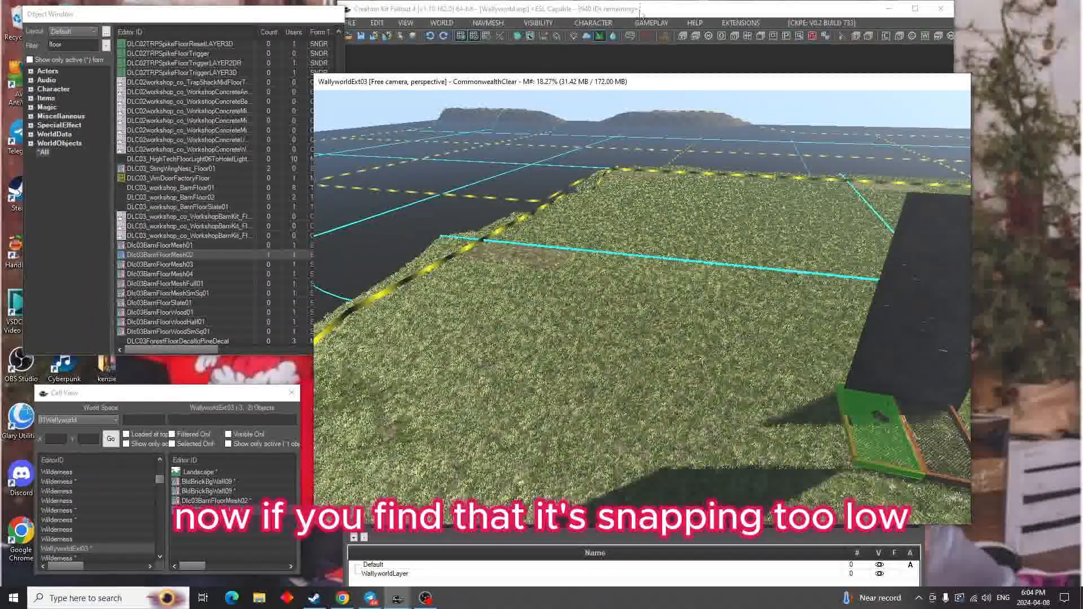
Review the movement preferences for grid and angle snapping, leaving the settings as they are
{"action": "left_click_drag", "start_coordinate": [657, 10], "coordinate": [704, 10]}
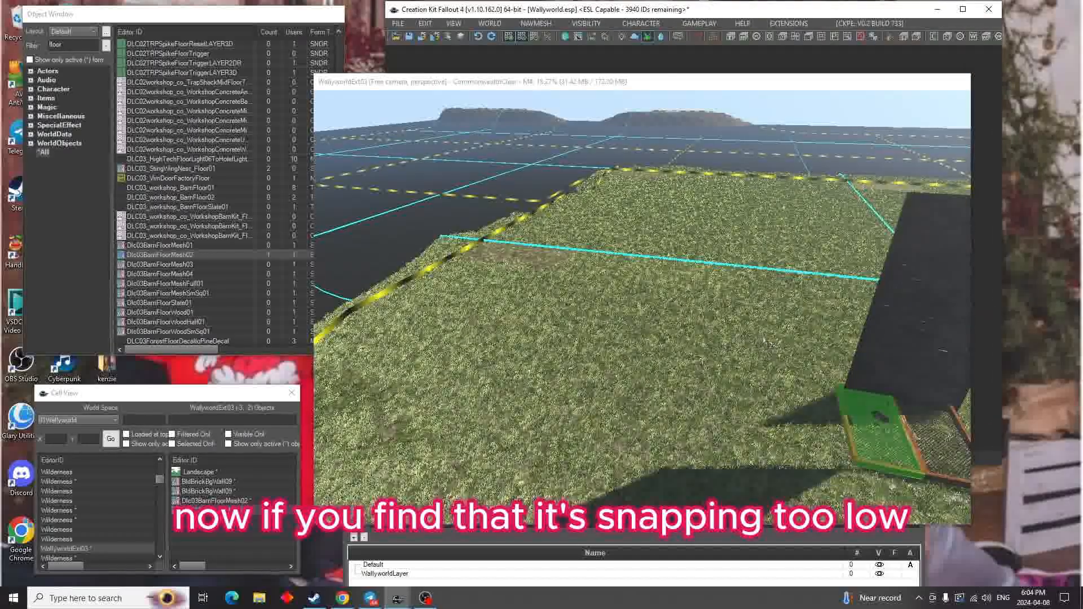
{"action": "middle_click_drag", "start_coordinate": [876, 404], "coordinate": [828, 406]}
{"action": "left_click_drag", "start_coordinate": [850, 457], "coordinate": [845, 453]}
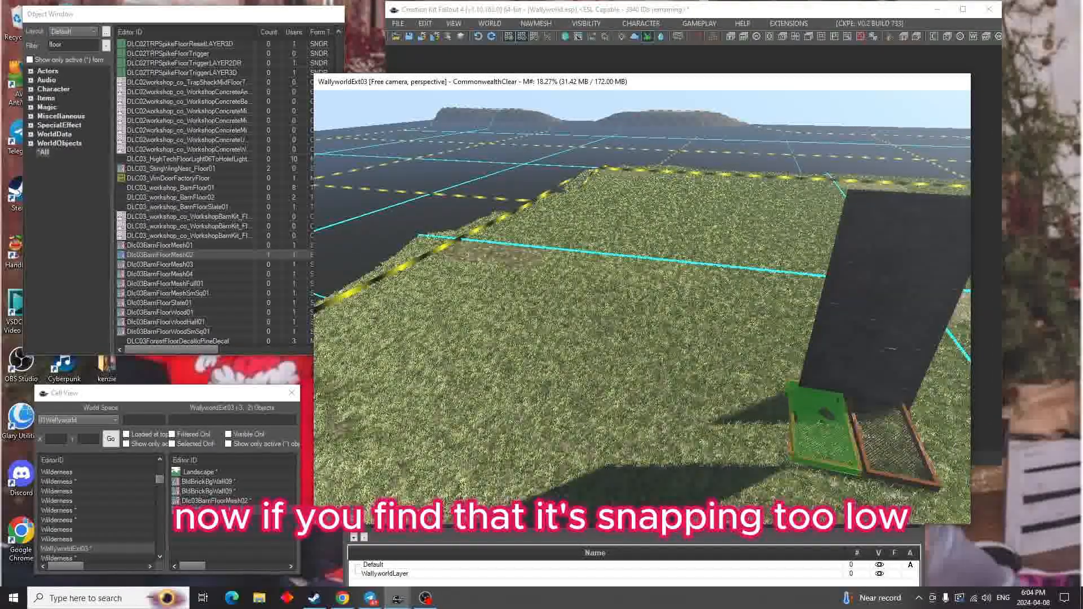
{"action": "left_click", "coordinate": [398, 23]}
{"action": "left_click", "coordinate": [415, 71]}
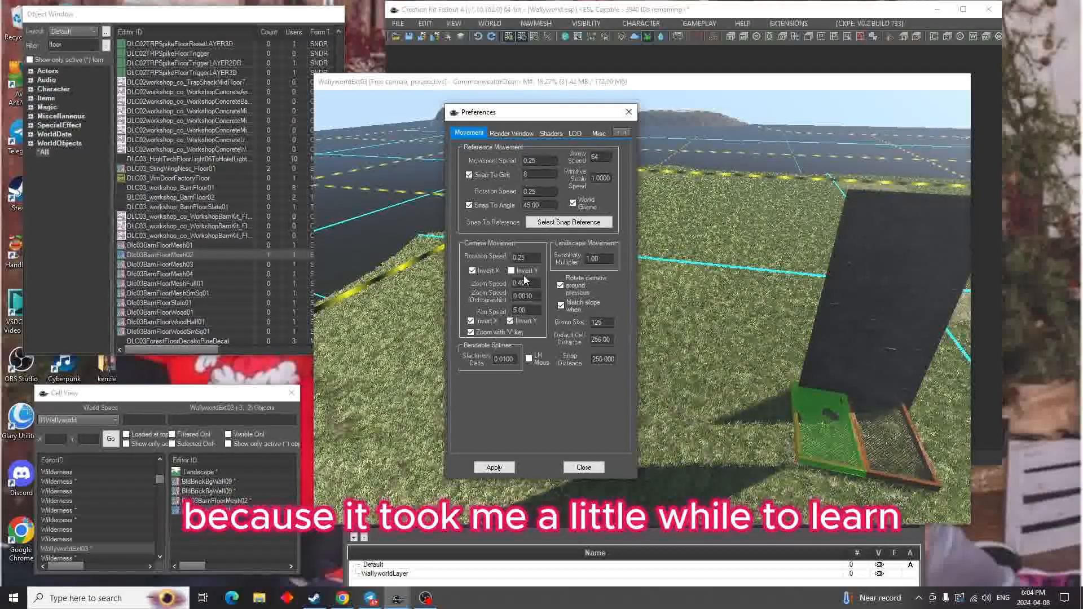
{"action": "left_click", "coordinate": [583, 467]}
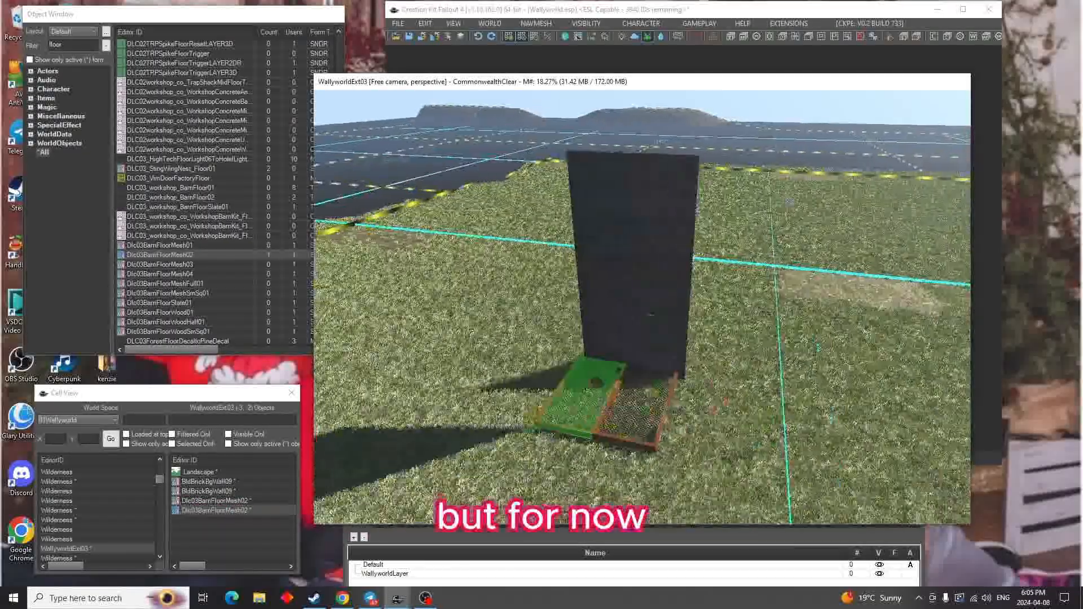
Add the original floor mesh to the selection together with its duplicate
{"action": "middle_click_drag", "start_coordinate": [606, 454], "coordinate": [415, 445], "text": "shift"}
{"action": "middle_click_drag", "start_coordinate": [743, 389], "coordinate": [806, 418]}
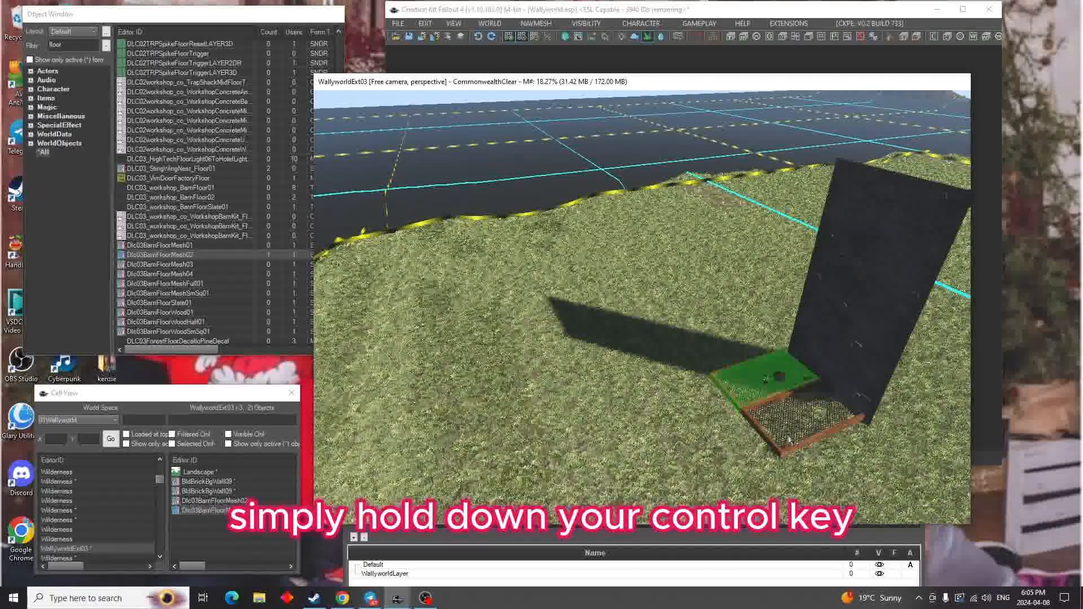
{"action": "left_click", "coordinate": [806, 420], "text": "ctrl"}
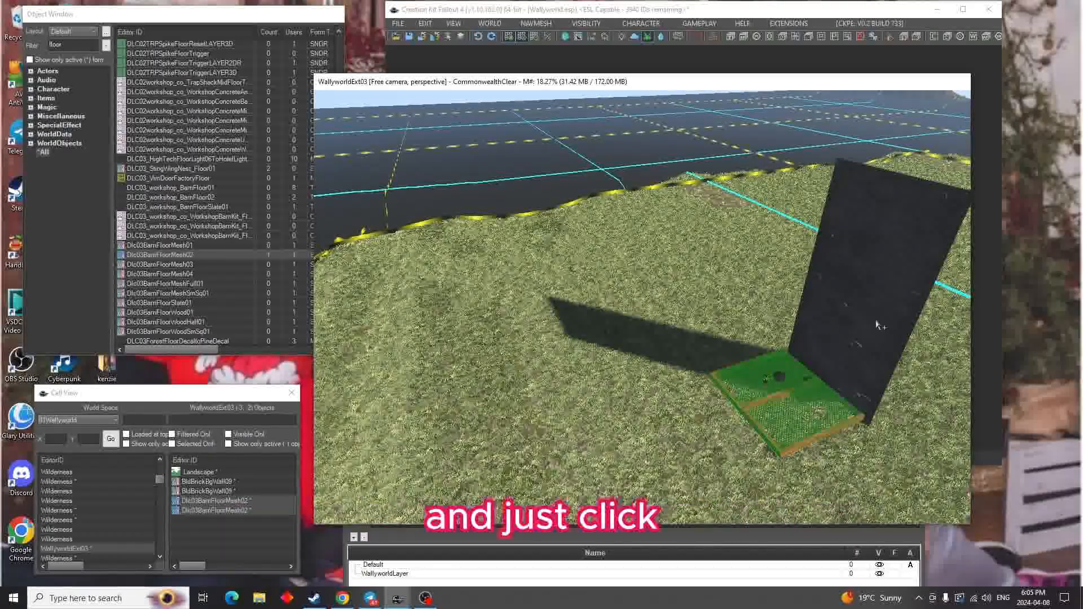
Add both brick wall pieces to the selection so all four wall and floor pieces are selected together
{"action": "left_click", "coordinate": [878, 322], "text": "ctrl"}
{"action": "middle_click_drag", "start_coordinate": [878, 321], "coordinate": [742, 330], "text": "shift"}
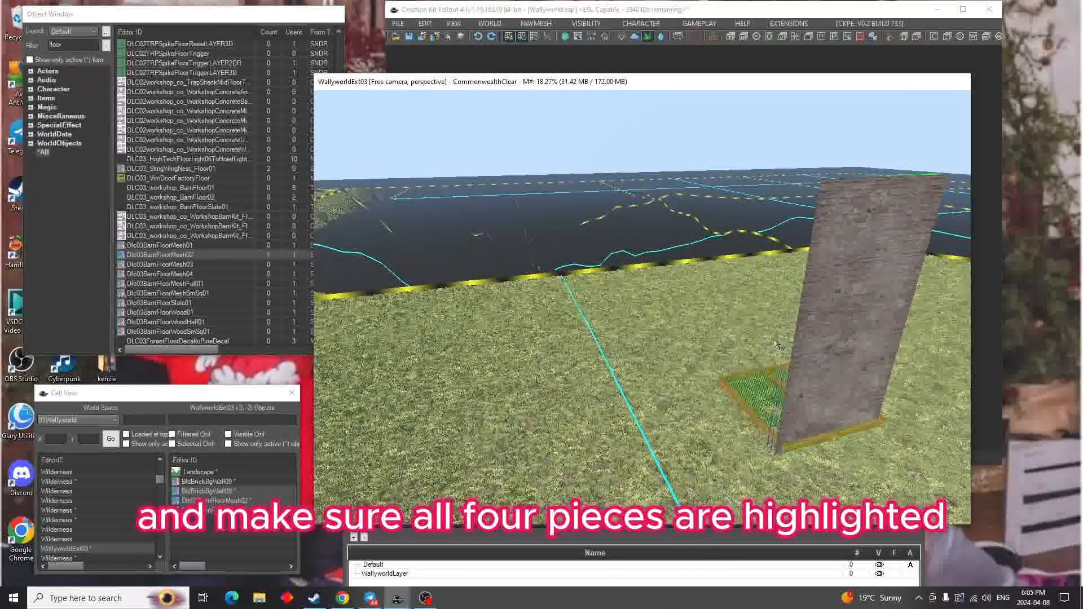
{"action": "left_click", "coordinate": [849, 357], "text": "ctrl"}
{"action": "middle_click_drag", "start_coordinate": [849, 356], "coordinate": [818, 378], "text": "shift"}
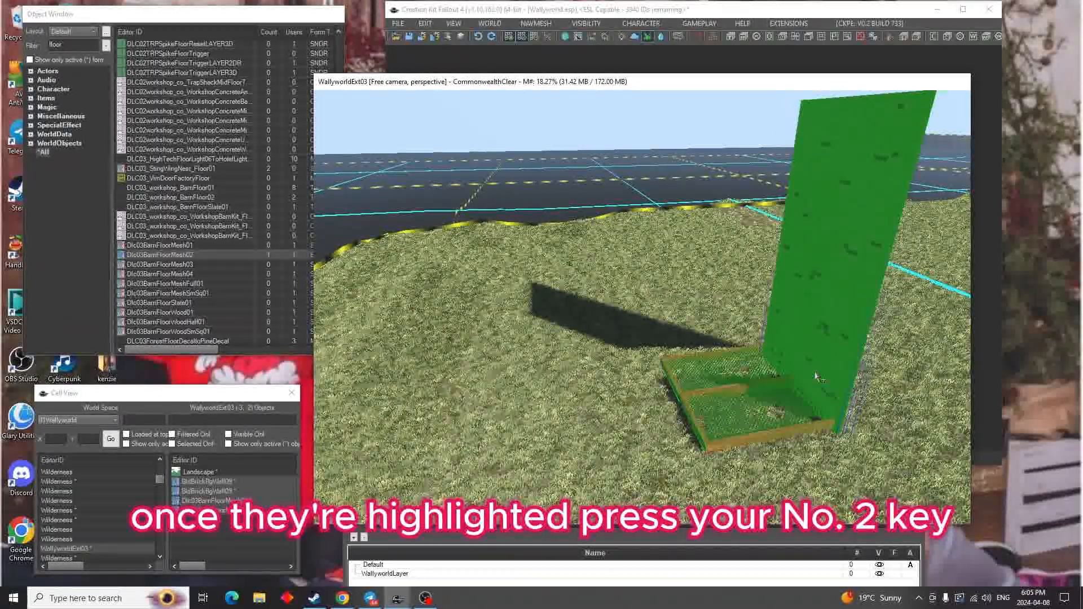
{"action": "key", "text": "2"}
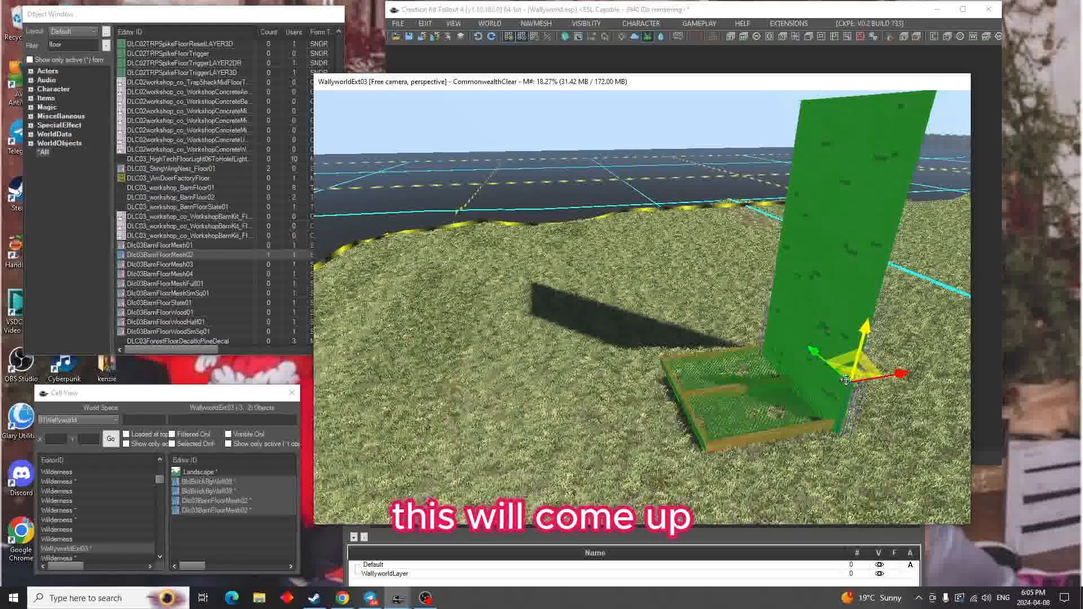
{"action": "left_click_drag", "start_coordinate": [868, 329], "coordinate": [860, 367]}
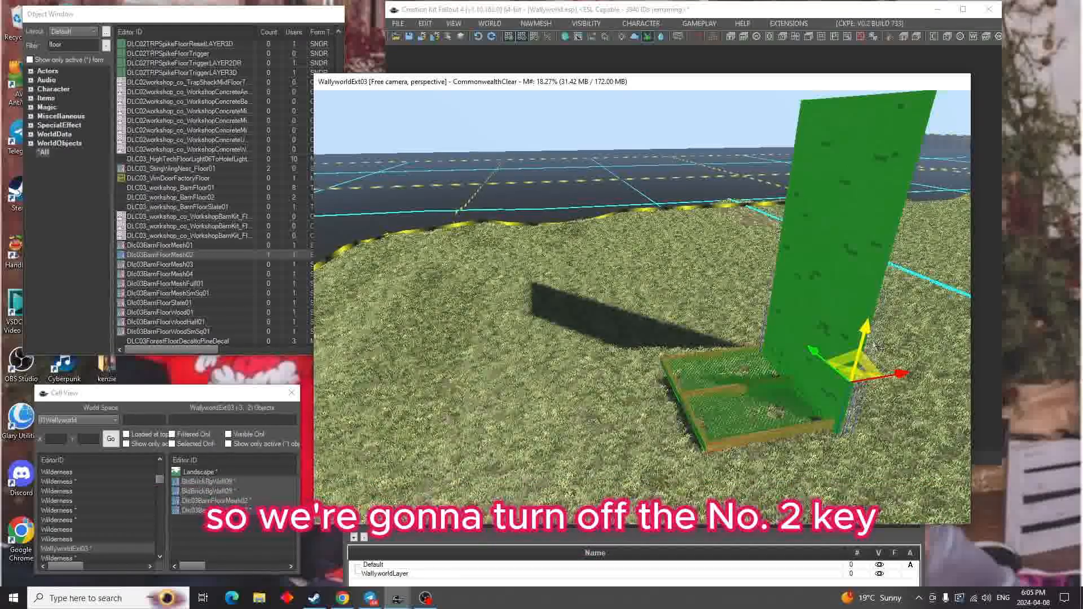
{"action": "key", "text": "2"}
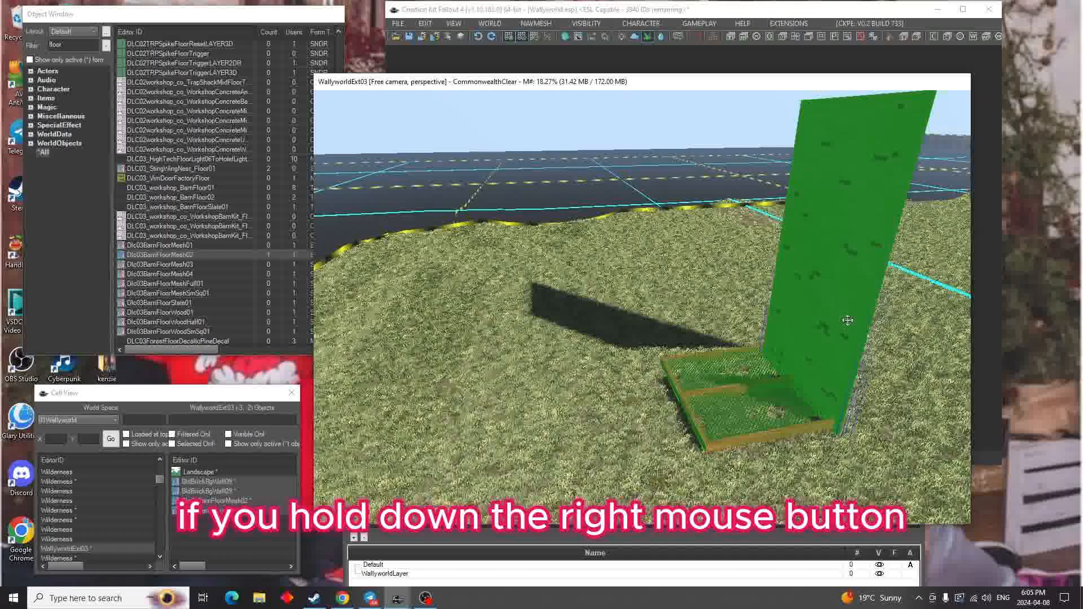
{"action": "mouse_move", "coordinate": [848, 320]}
{"action": "right_mouse_down"}
{"action": "mouse_move", "coordinate": [880, 320]}
{"action": "mouse_move", "coordinate": [848, 314]}
{"action": "right_mouse_up"}
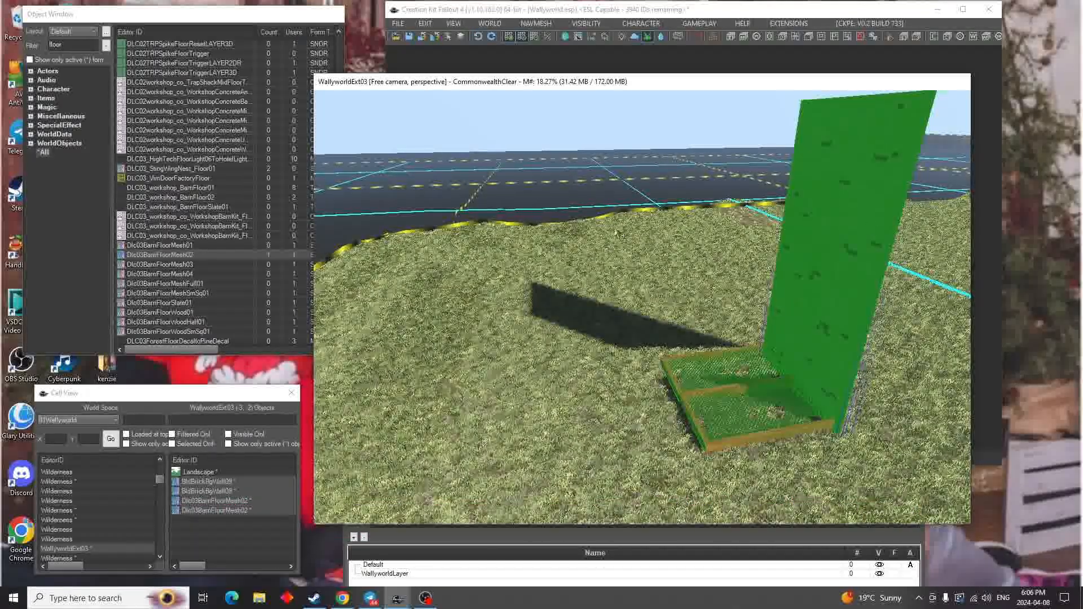
Turn off grid and angle snapping, and reselect all four wall and floor pieces
{"action": "left_click", "coordinate": [509, 39]}
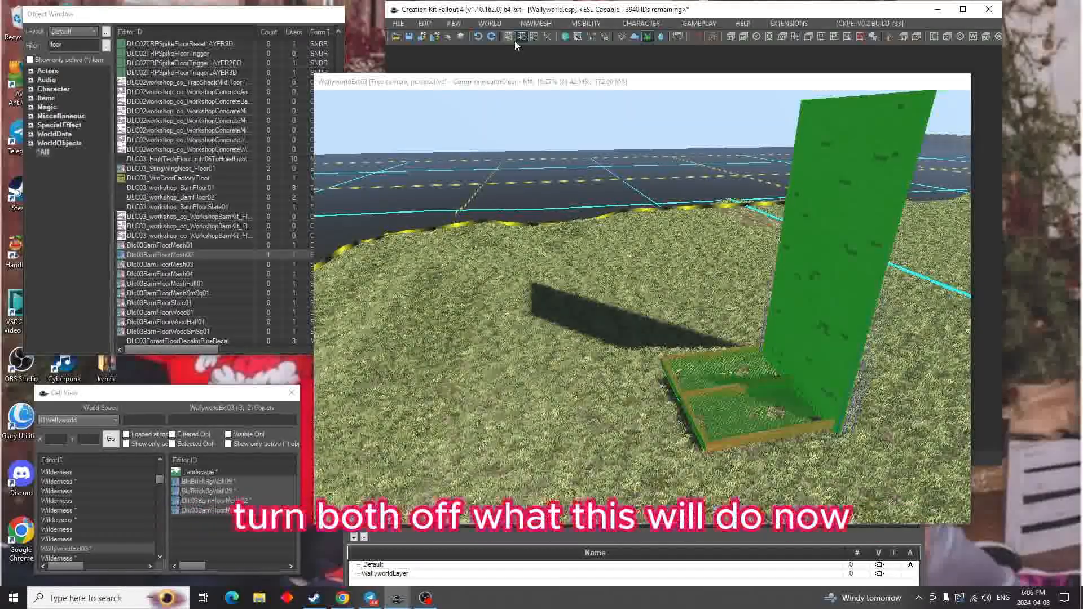
{"action": "left_click", "coordinate": [521, 37]}
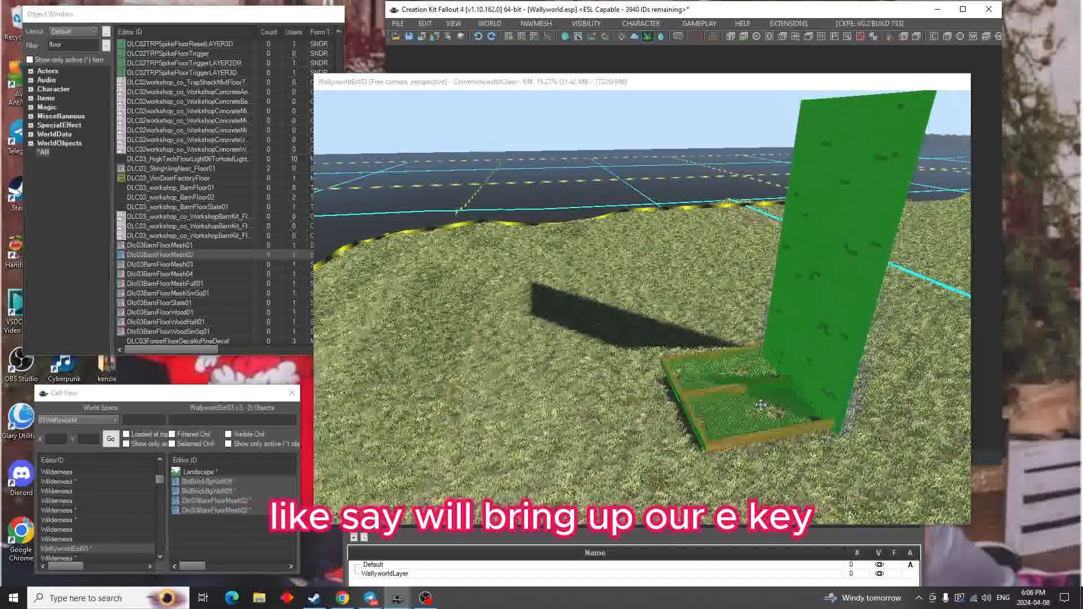
{"action": "left_click", "coordinate": [705, 401]}
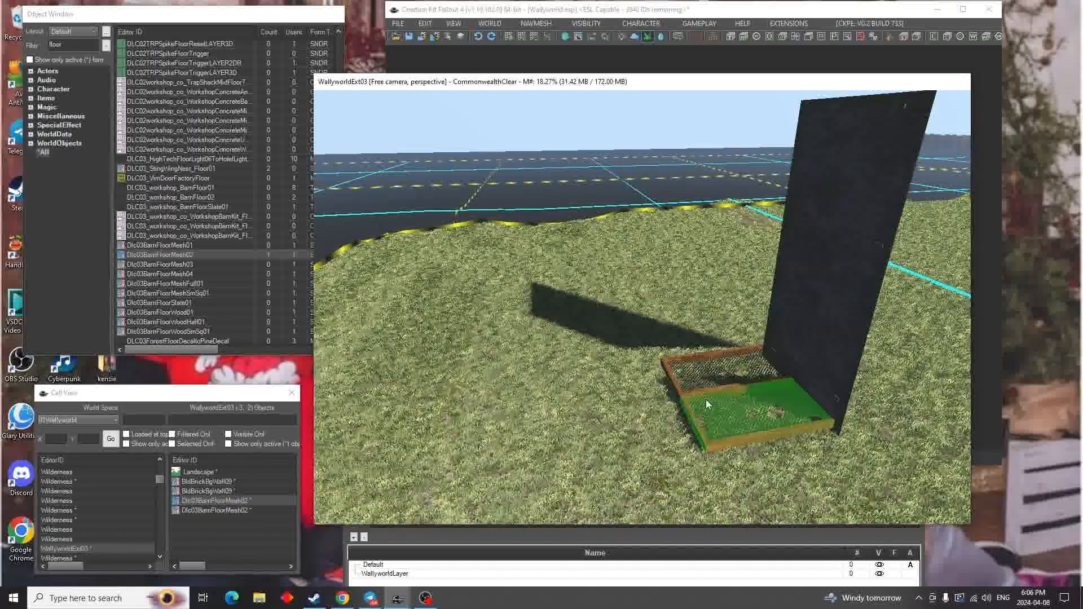
{"action": "left_click", "coordinate": [727, 378], "text": "ctrl"}
{"action": "left_click", "coordinate": [810, 343], "text": "ctrl"}
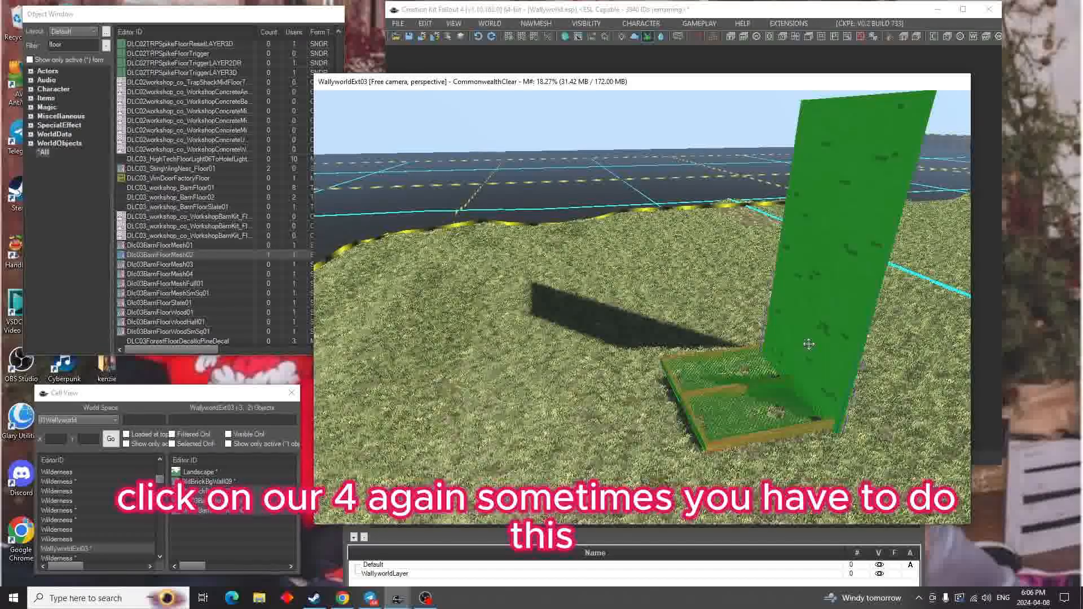
{"action": "middle_click_drag", "start_coordinate": [809, 344], "coordinate": [598, 330], "text": "shift"}
{"action": "left_click", "coordinate": [812, 343], "text": "ctrl"}
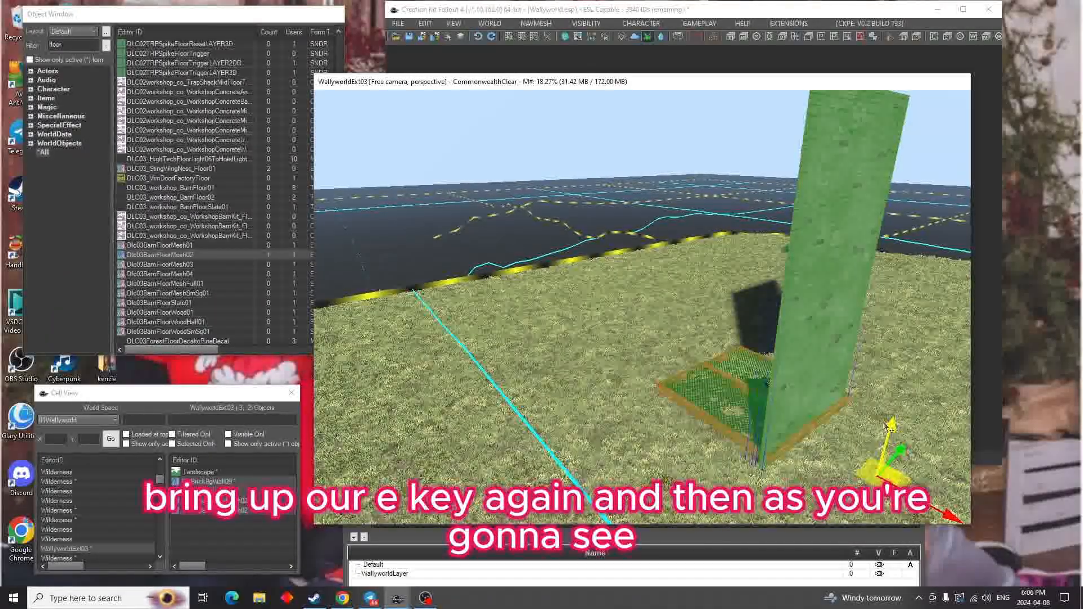
Move the four selected wall and floor pieces freely along their axes without snapping
{"action": "left_click_drag", "start_coordinate": [890, 430], "coordinate": [890, 430]}
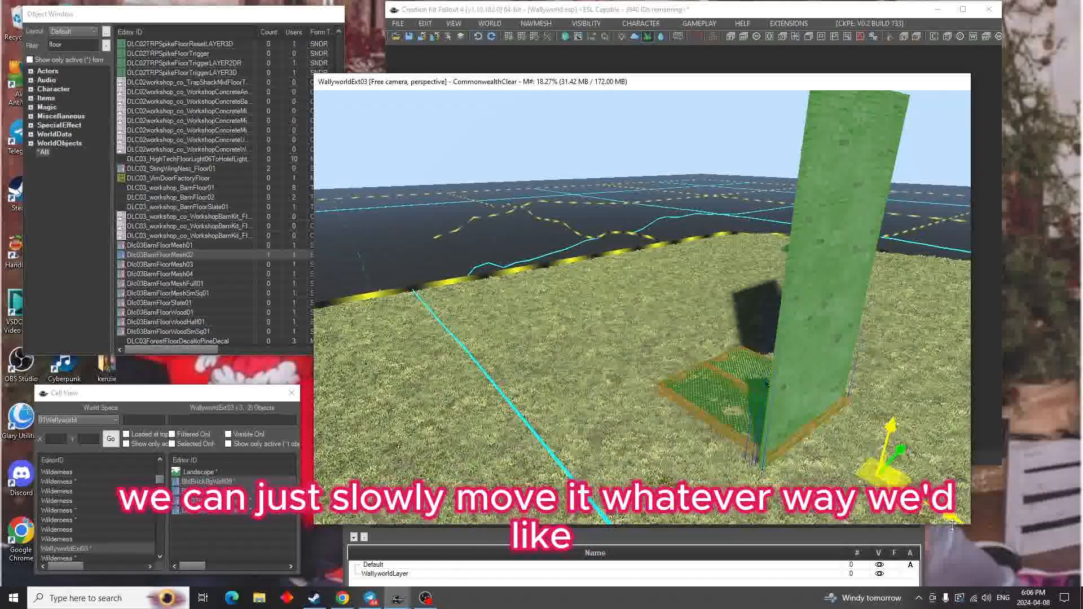
{"action": "left_click_drag", "start_coordinate": [955, 523], "coordinate": [935, 509]}
{"action": "middle_click_drag", "start_coordinate": [935, 509], "coordinate": [889, 488], "text": "shift"}
{"action": "mouse_move", "coordinate": [925, 474]}
{"action": "left_mouse_down"}
{"action": "mouse_move", "coordinate": [948, 474]}
{"action": "mouse_move", "coordinate": [914, 475]}
{"action": "left_mouse_up"}
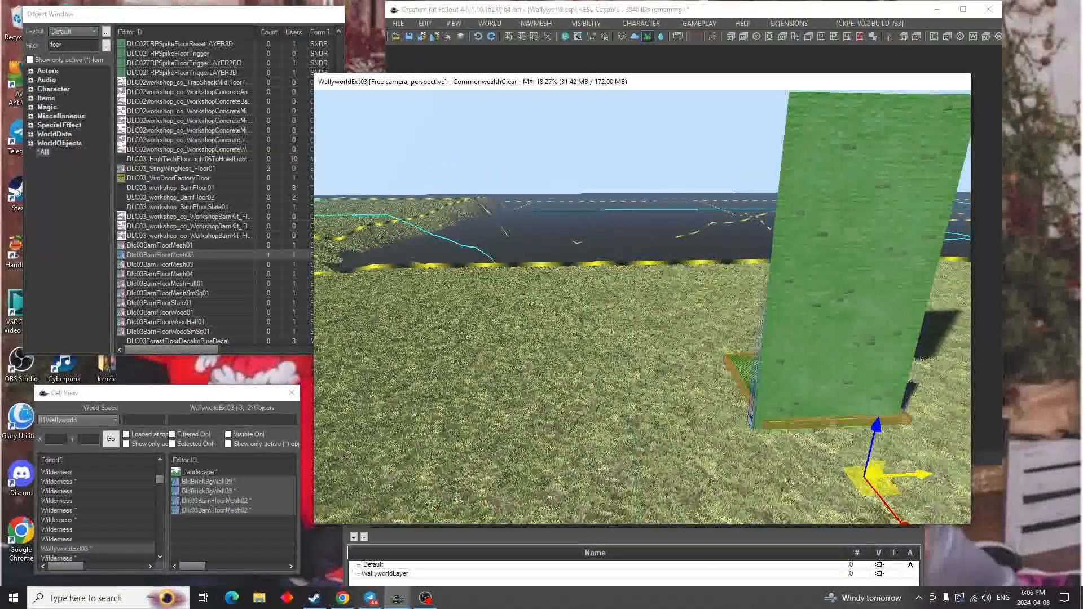
{"action": "middle_click_drag", "start_coordinate": [913, 475], "coordinate": [924, 475], "text": "shift"}
Try rotating the selected wall and floor pieces by a small angle without angle snapping
{"action": "middle_click_drag", "start_coordinate": [697, 485], "coordinate": [708, 453], "text": "shift"}
{"action": "scroll", "coordinate": [705, 454], "scroll_direction": "down", "scroll_amount": 3}
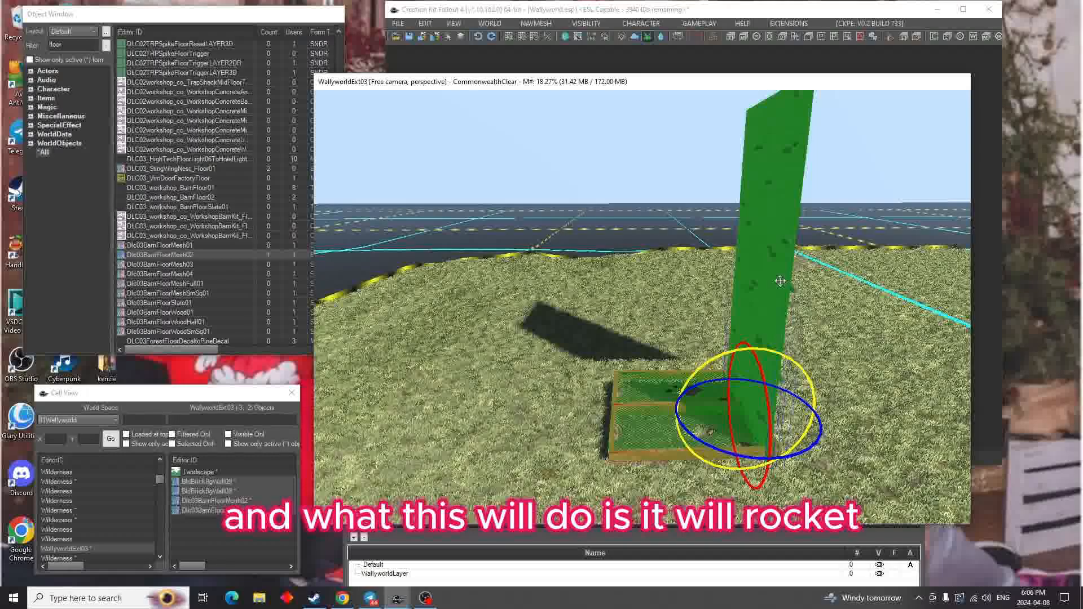
{"action": "left_click_drag", "start_coordinate": [782, 286], "coordinate": [741, 263]}
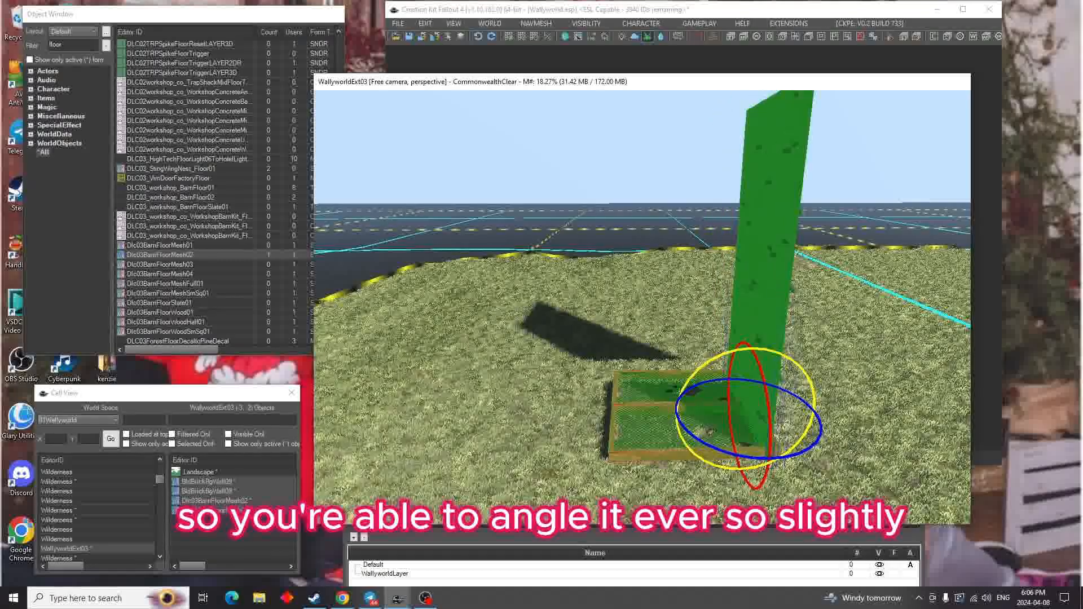
Turn grid snapping and angle snapping back on
{"action": "left_click", "coordinate": [521, 37]}
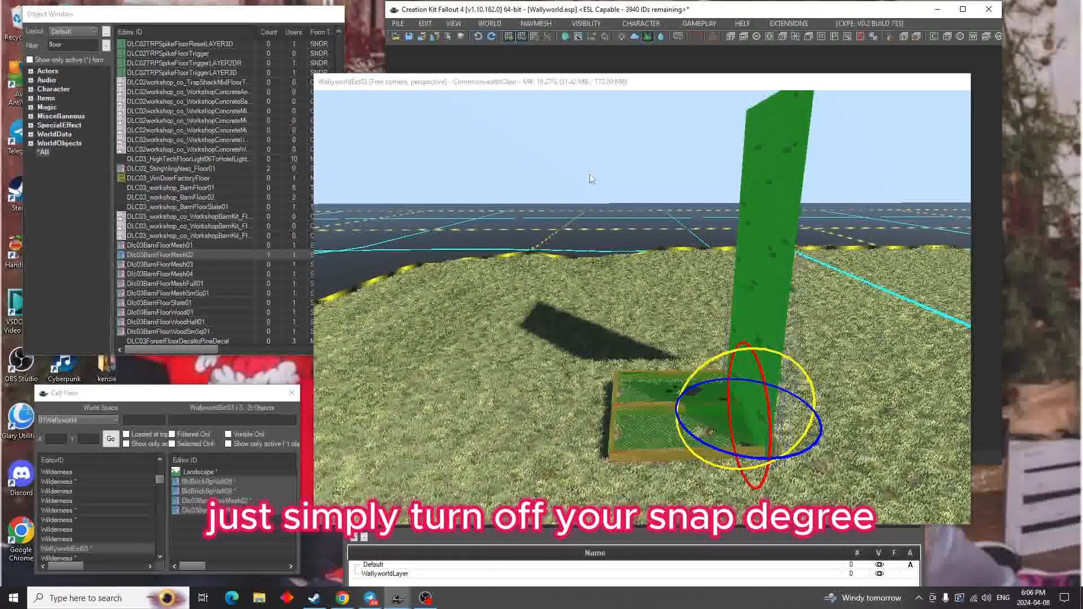
{"action": "left_click", "coordinate": [781, 189]}
Try tilting the selected pieces with angle snapping on, undo the rotation and leave rotation mode
{"action": "left_click_drag", "start_coordinate": [793, 364], "coordinate": [700, 364]}
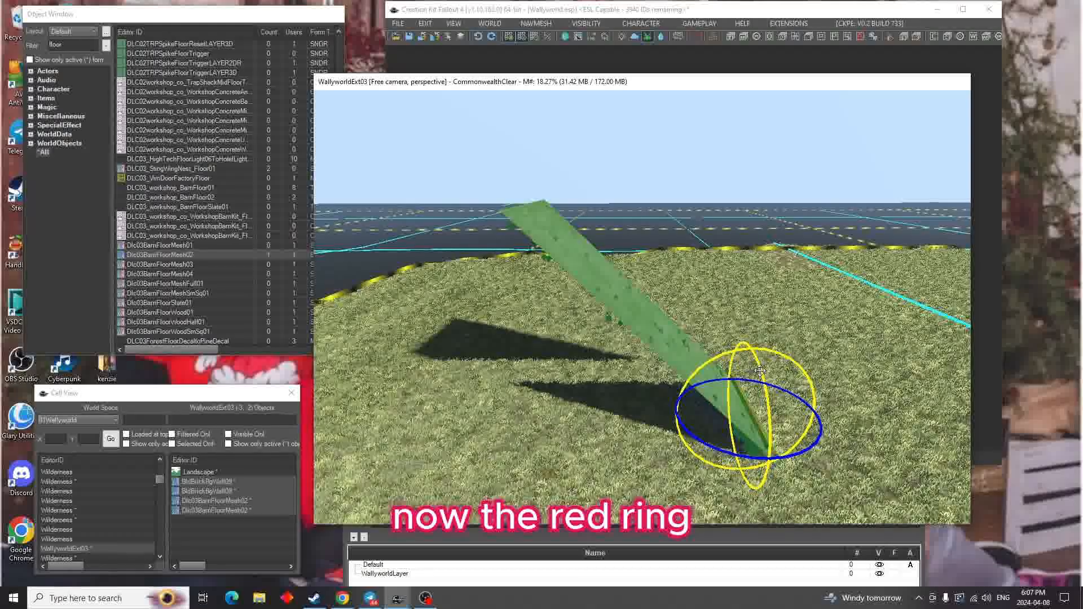
{"action": "left_click_drag", "start_coordinate": [647, 329], "coordinate": [683, 344]}
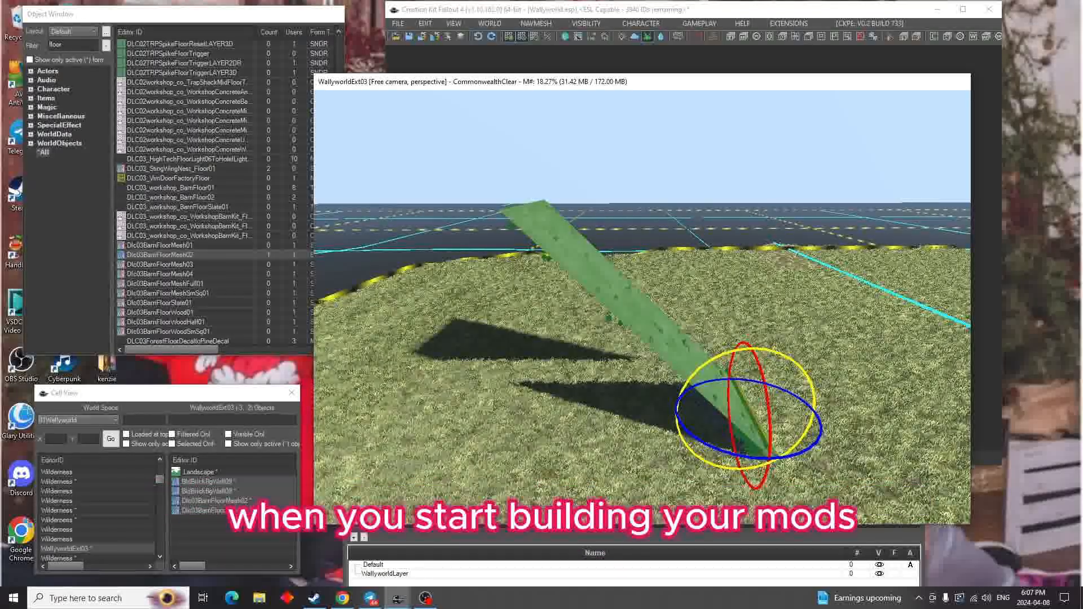
{"action": "key", "text": "ctrl+z"}
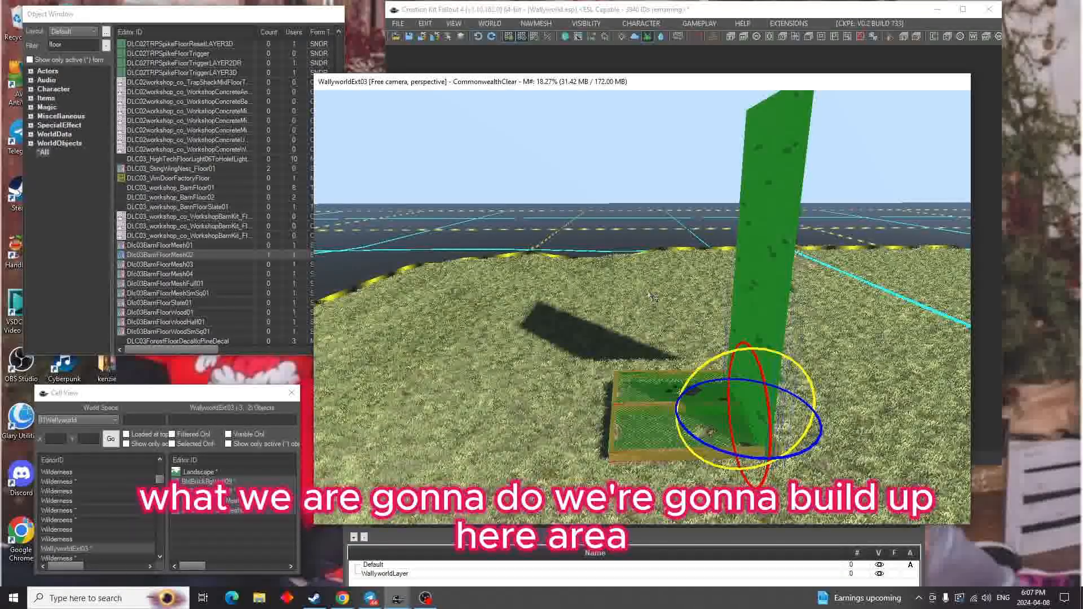
{"action": "key", "text": "w"}
Go to the neighbouring Wilderness cell at -3, -1 and rename it as WallyworldExt05
{"action": "middle_click_drag", "start_coordinate": [608, 309], "coordinate": [489, 309], "text": "shift"}
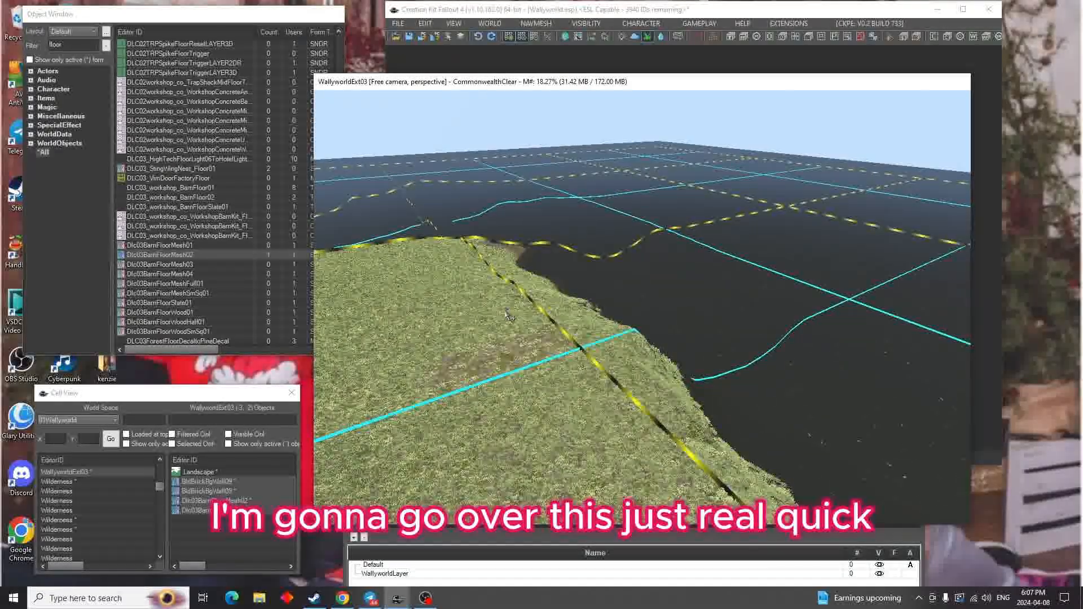
{"action": "middle_click_drag", "start_coordinate": [509, 318], "coordinate": [367, 317], "text": "shift"}
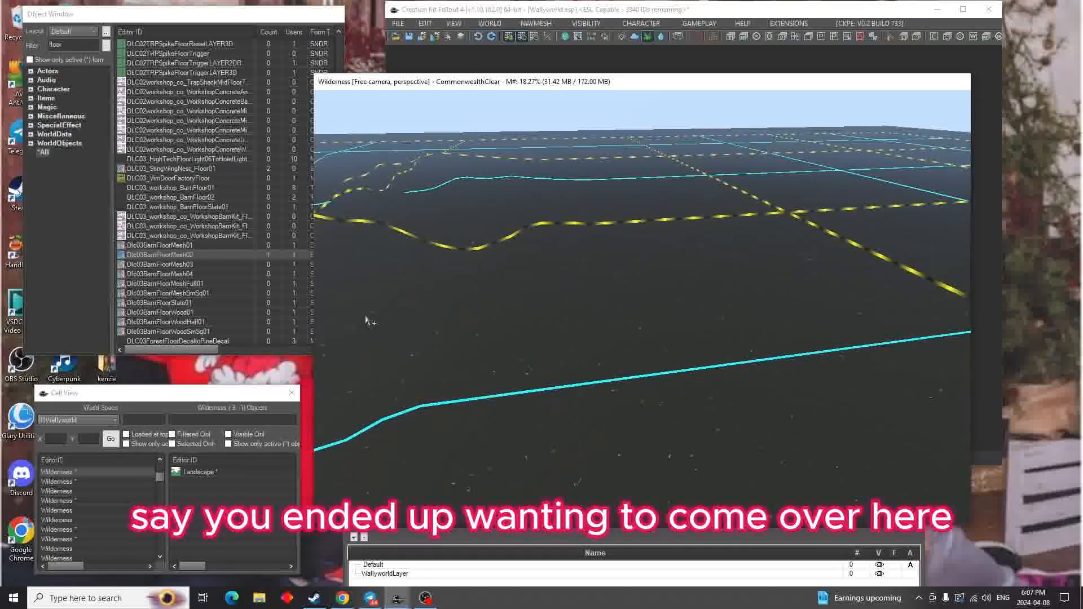
{"action": "middle_click_drag", "start_coordinate": [615, 395], "coordinate": [647, 373], "text": "shift"}
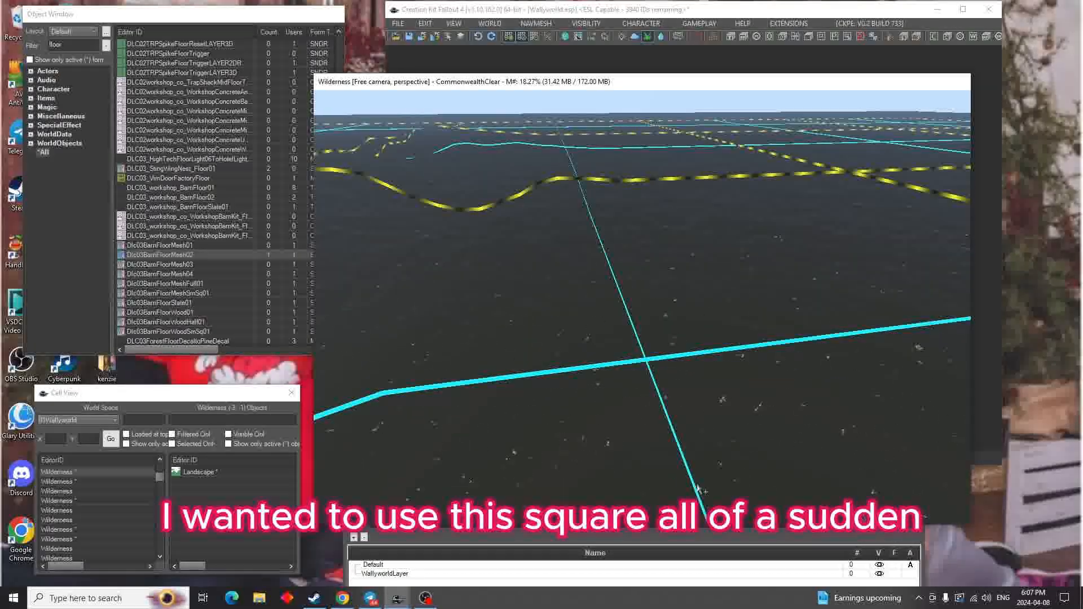
{"action": "left_click", "coordinate": [88, 472]}
{"action": "left_click", "coordinate": [86, 472]}
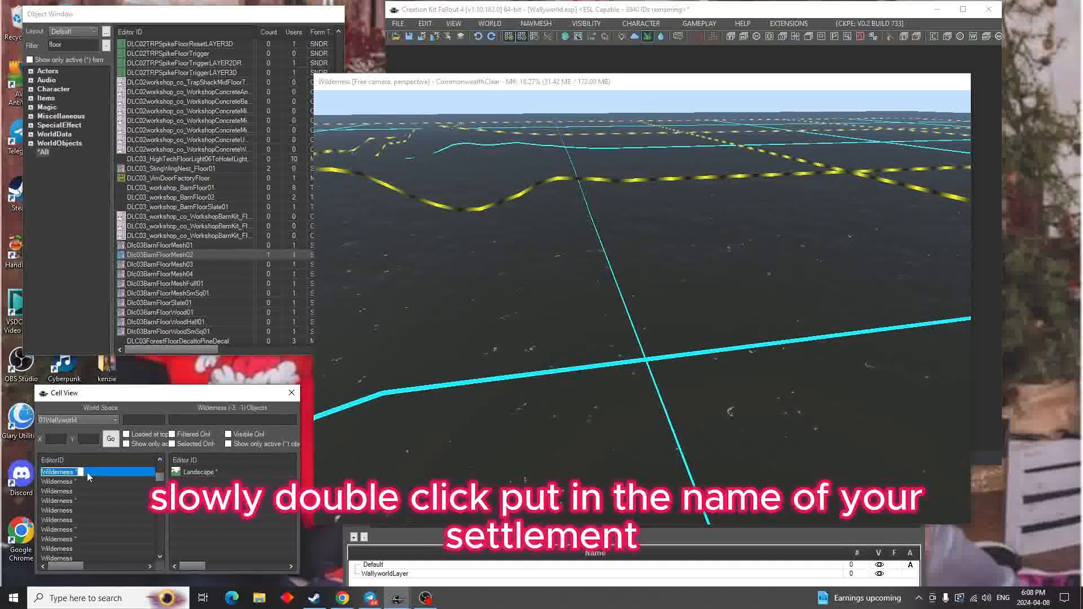
{"action": "type", "text": "Wallywo"}
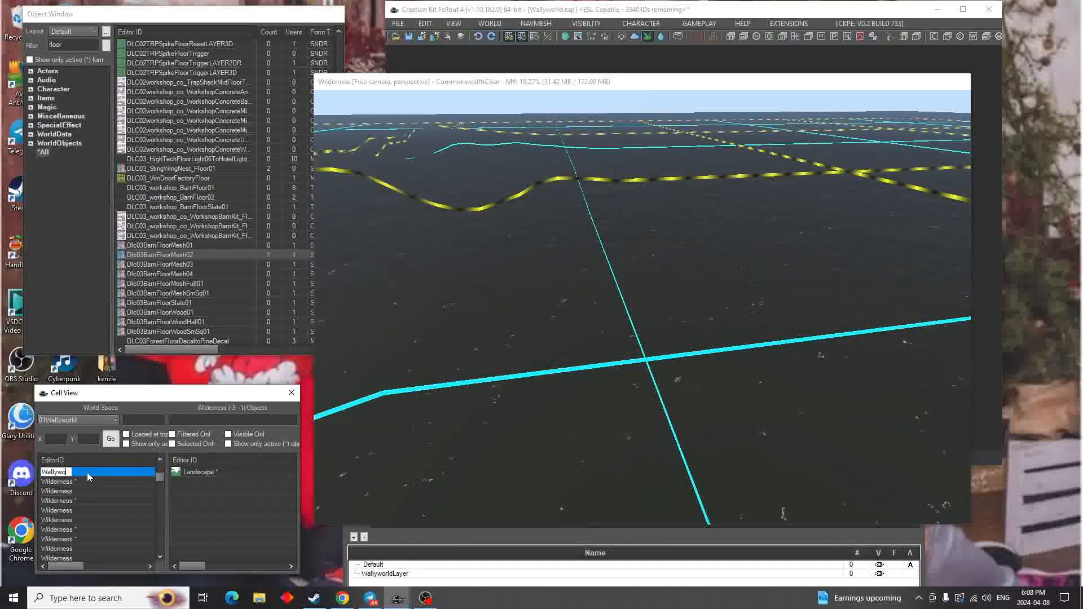
{"action": "type", "text": "rldE"}
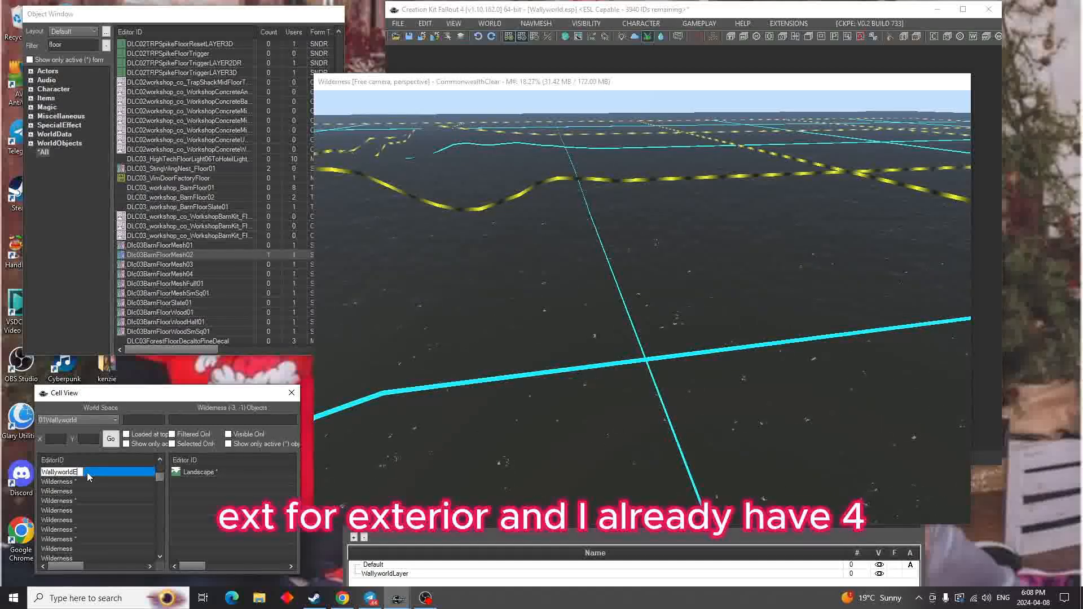
{"action": "type", "text": "xt"}
{"action": "type", "text": "05"}
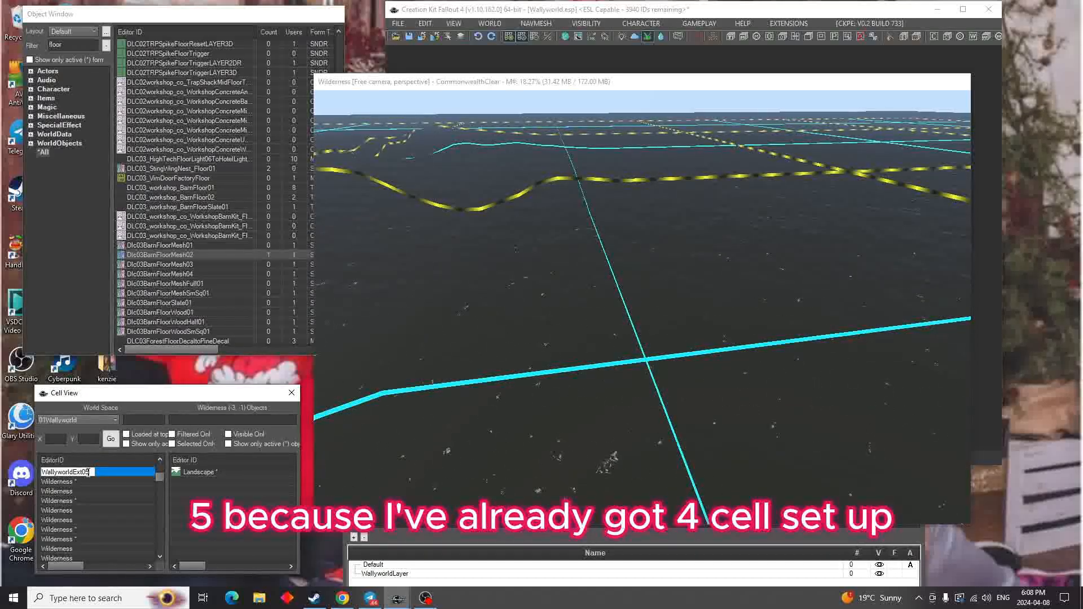
{"action": "key", "text": "Return"}
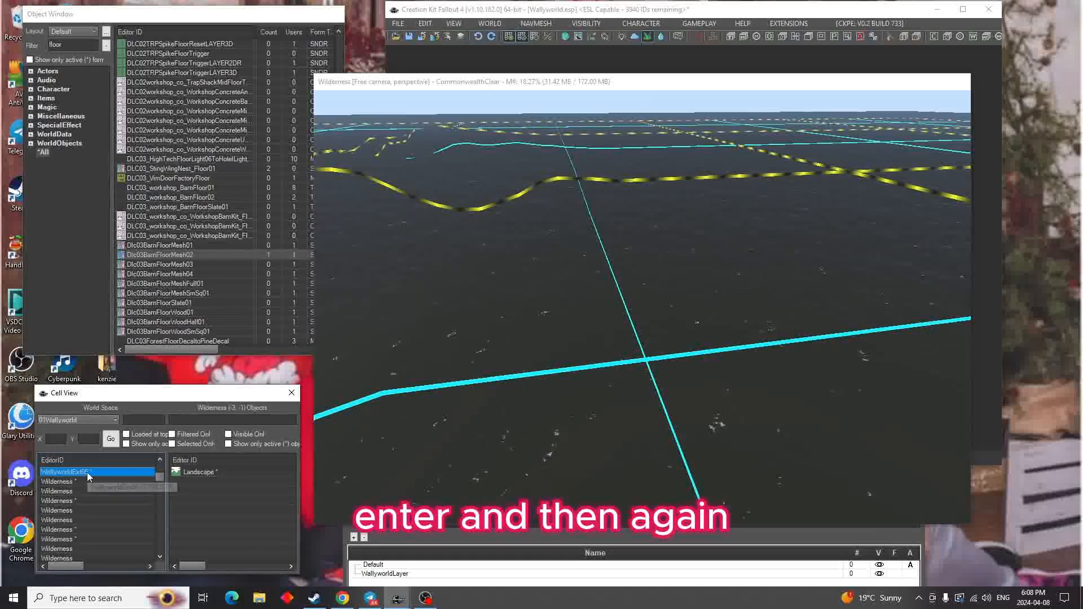
Open the world cell settings and set the location of the WallyworldExt05 cell to WallyworldLocation
{"action": "left_click", "coordinate": [489, 23]}
{"action": "left_click", "coordinate": [494, 56]}
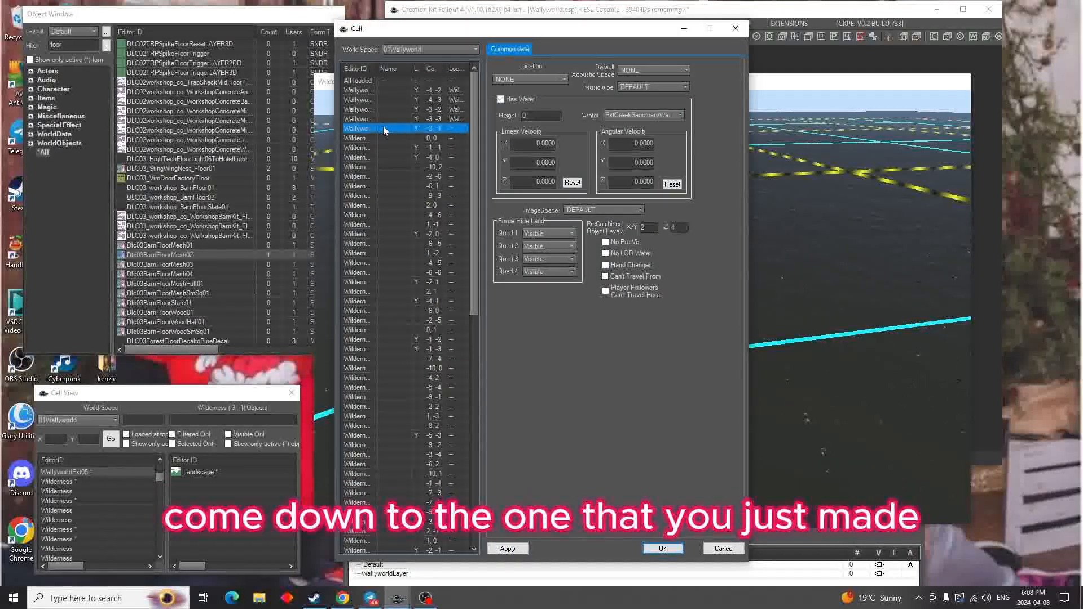
{"action": "left_click", "coordinate": [558, 79]}
{"action": "left_click_drag", "start_coordinate": [691, 102], "coordinate": [703, 286]}
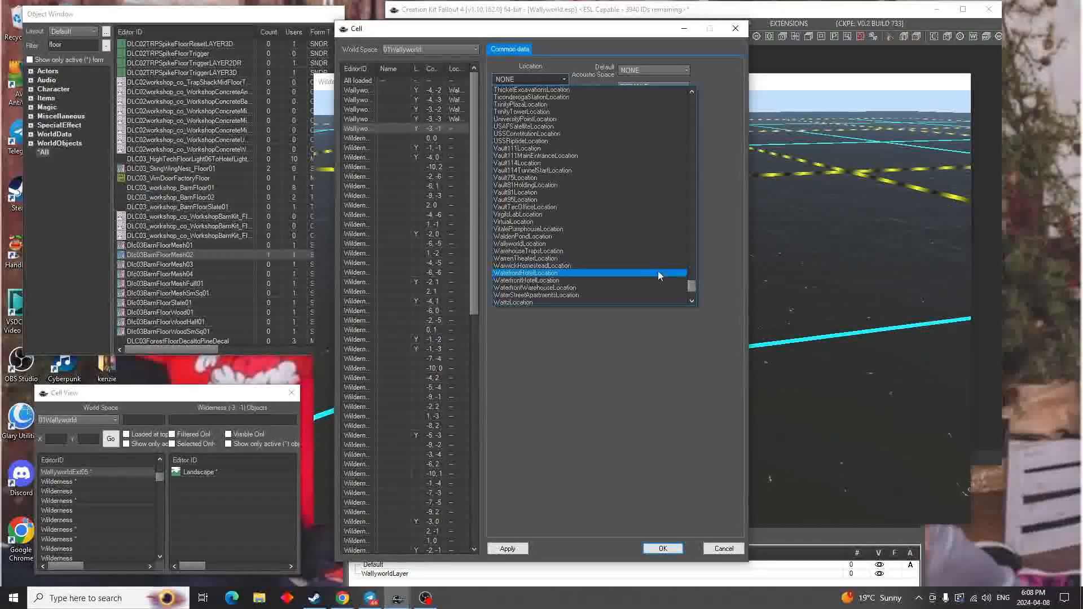
{"action": "left_click", "coordinate": [628, 245]}
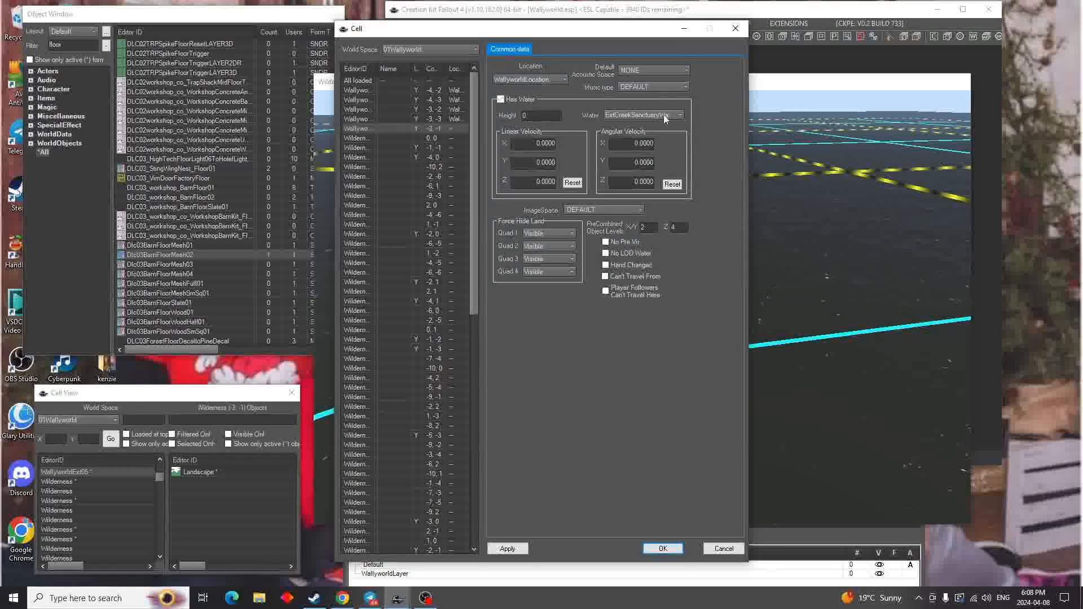
Set the cell's acoustic space to DLC04IntFunHouseTunnels and its music type to DLC04MUSExploreInnerWestern, and apply the settings
{"action": "left_click", "coordinate": [686, 70]}
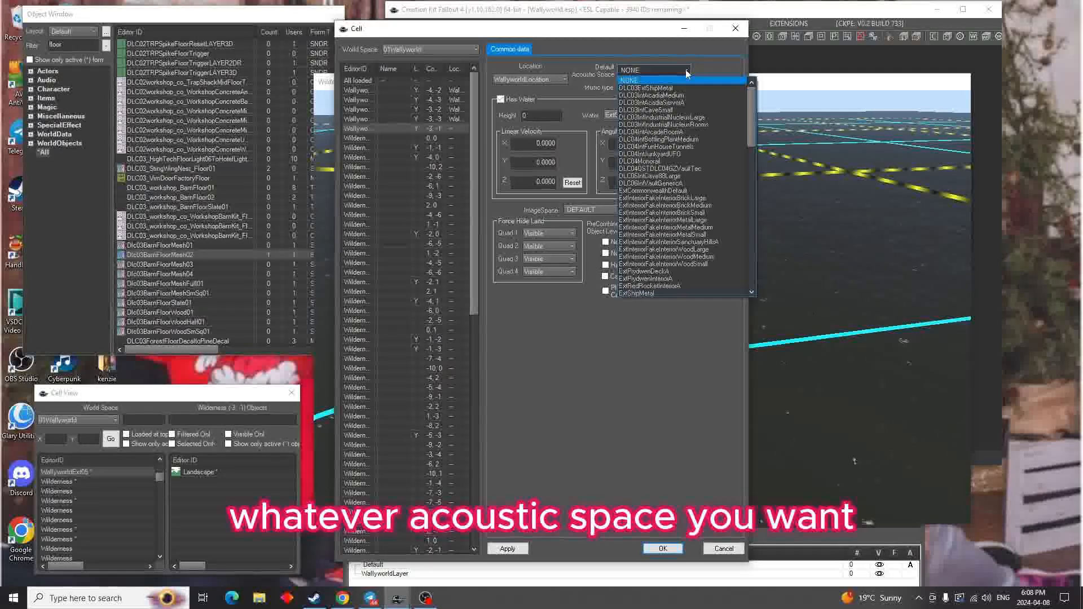
{"action": "left_click", "coordinate": [699, 146]}
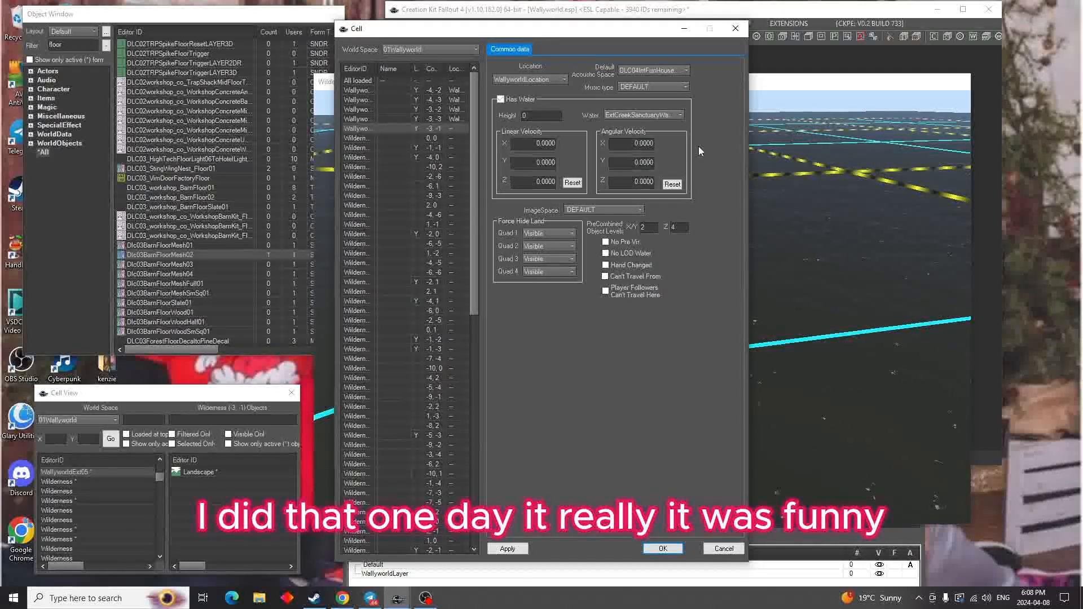
{"action": "left_click", "coordinate": [686, 88]}
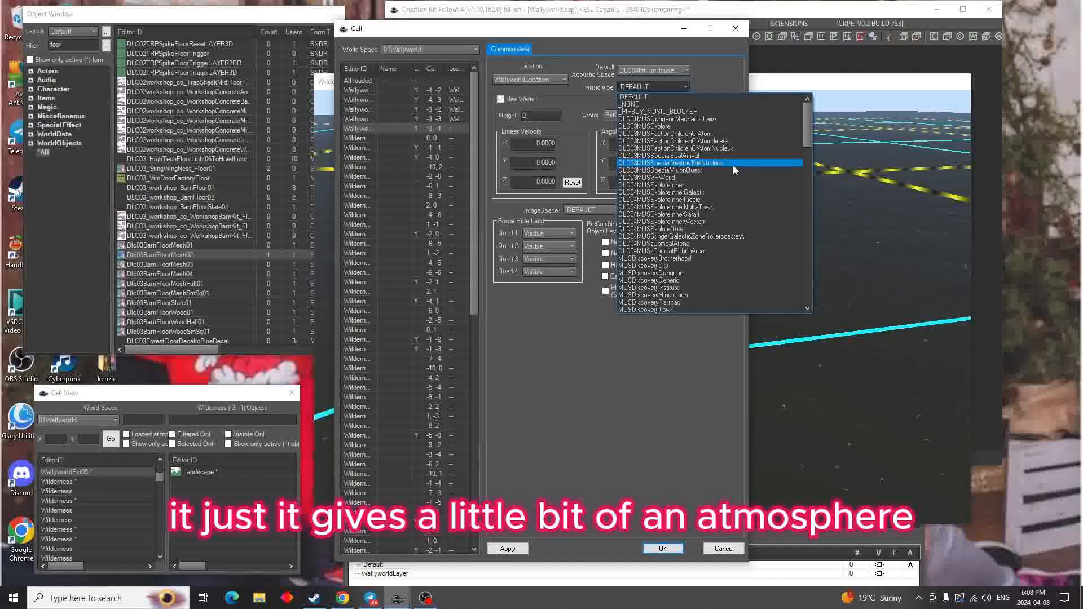
{"action": "left_click", "coordinate": [712, 221]}
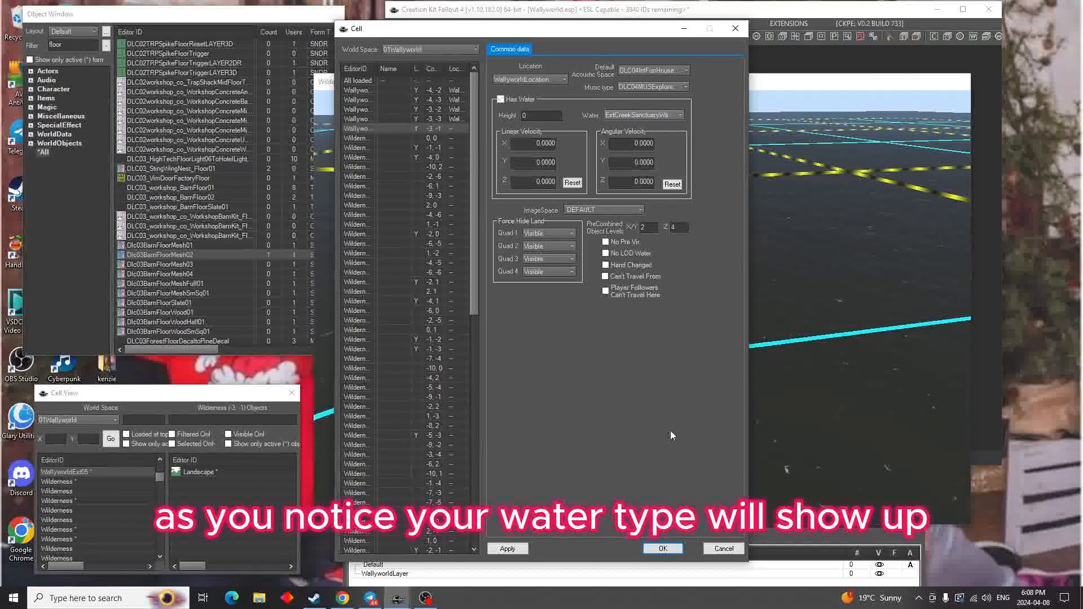
{"action": "left_click", "coordinate": [506, 550]}
{"action": "left_click", "coordinate": [660, 549]}
{"action": "mouse_move", "coordinate": [581, 379]}
{"action": "middle_mouse_down"}
{"action": "mouse_move", "coordinate": [756, 367]}
{"action": "mouse_move", "coordinate": [736, 379]}
{"action": "middle_mouse_up"}
{"action": "mouse_move", "coordinate": [534, 329]}
{"action": "middle_mouse_down"}
{"action": "mouse_move", "coordinate": [710, 398]}
{"action": "mouse_move", "coordinate": [660, 329]}
{"action": "middle_mouse_up"}
{"action": "scroll", "coordinate": [660, 329], "scroll_direction": "down", "scroll_amount": 5}
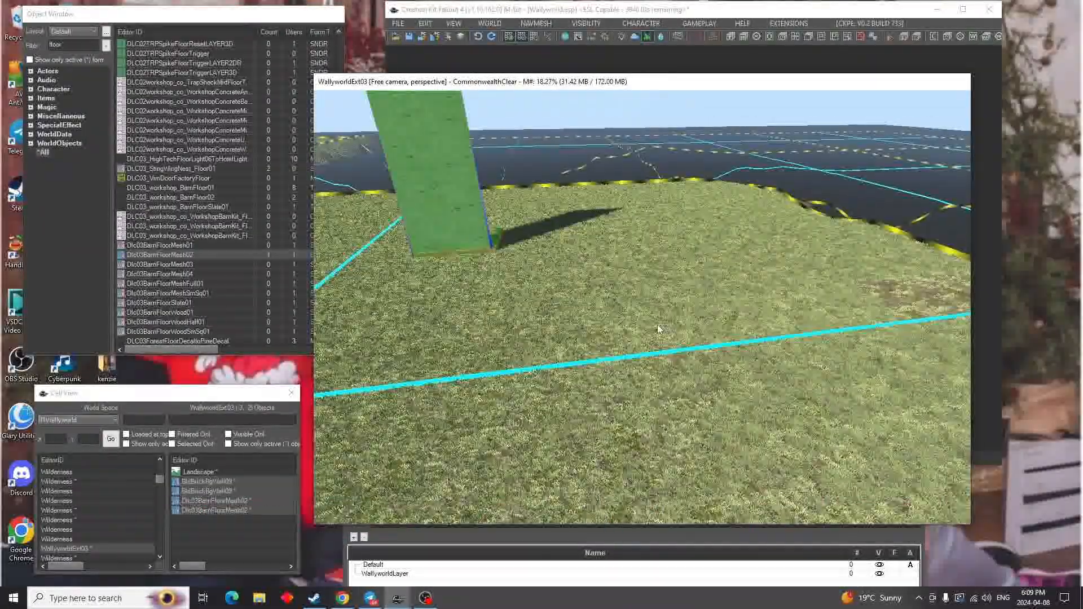
{"action": "scroll", "coordinate": [659, 329], "scroll_direction": "up", "scroll_amount": 2}
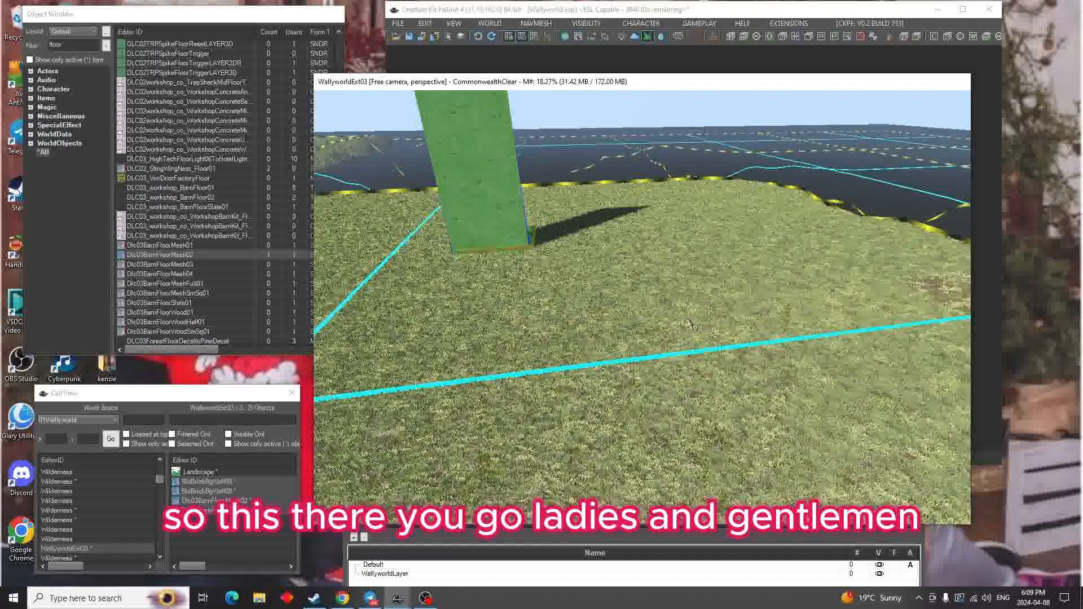